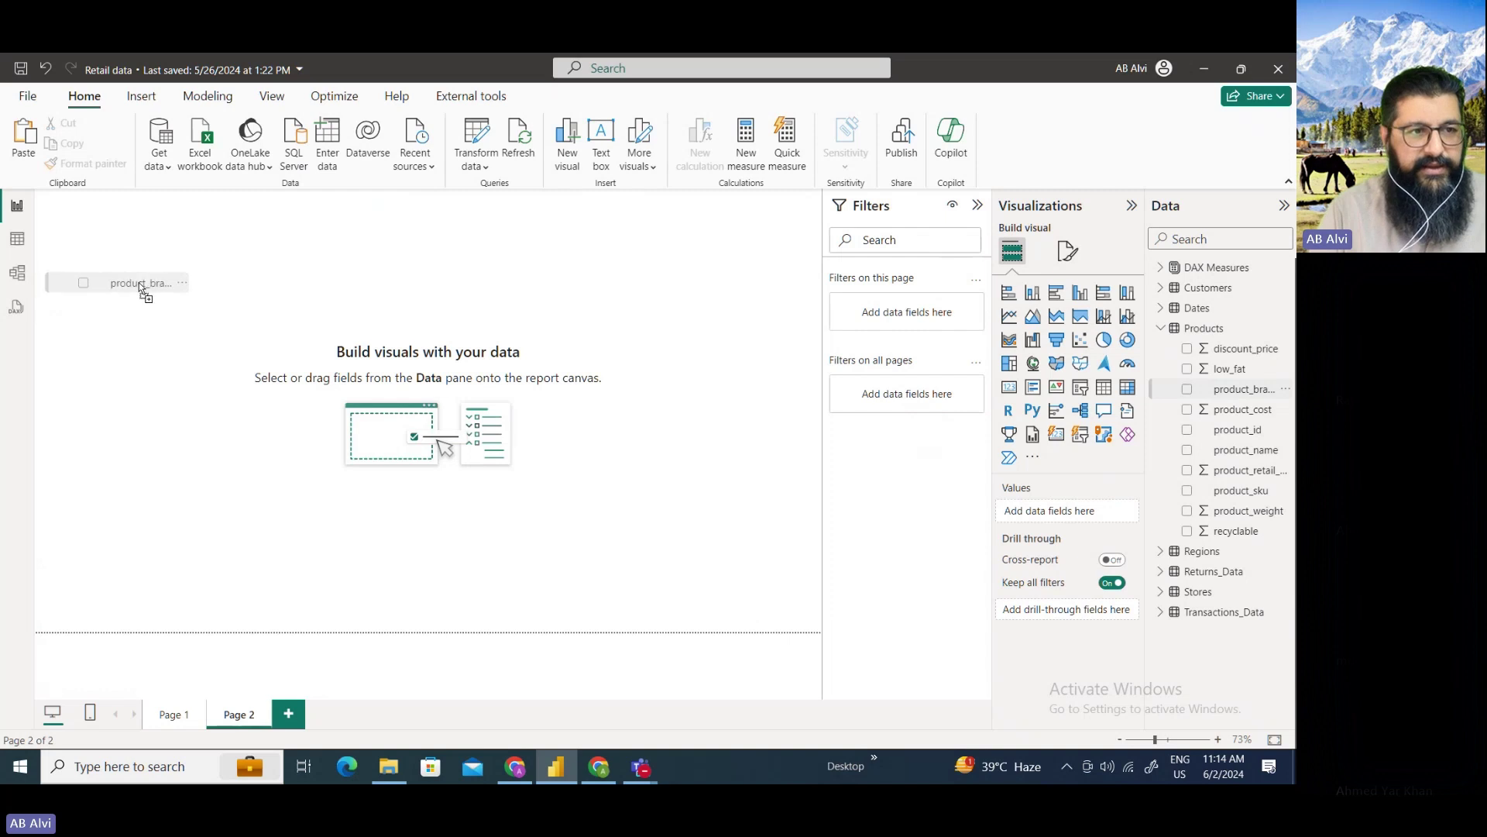
# Create a product_brand table on the blank page, stretch it to full page height, widen it and align it with the page's left edge.
pyautogui.moveTo(138, 371); pyautogui.dragTo(125, 630)
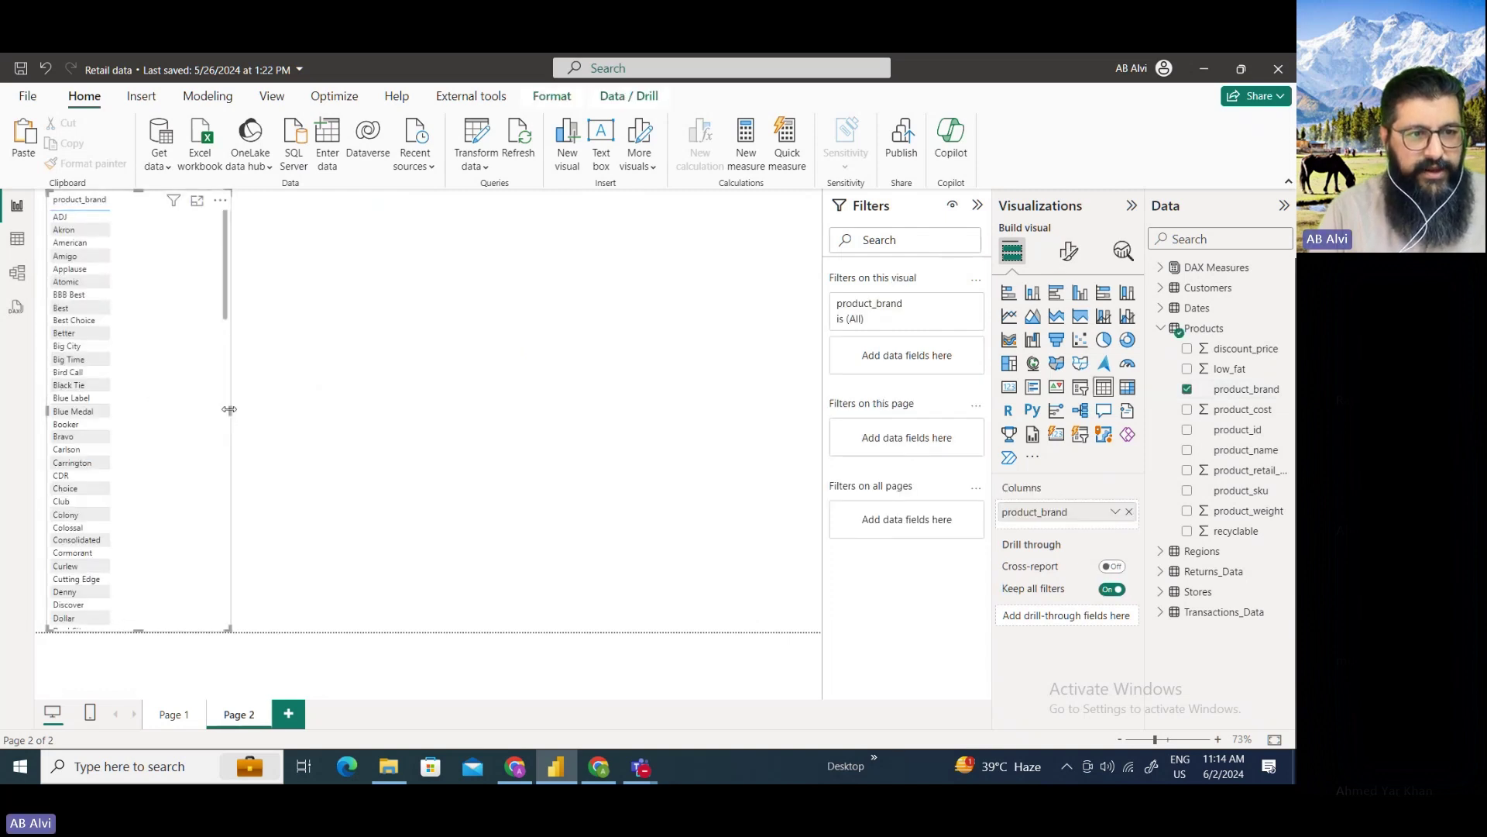
pyautogui.moveTo(231, 412); pyautogui.dragTo(413, 419)
pyautogui.moveTo(260, 457); pyautogui.dragTo(217, 456)
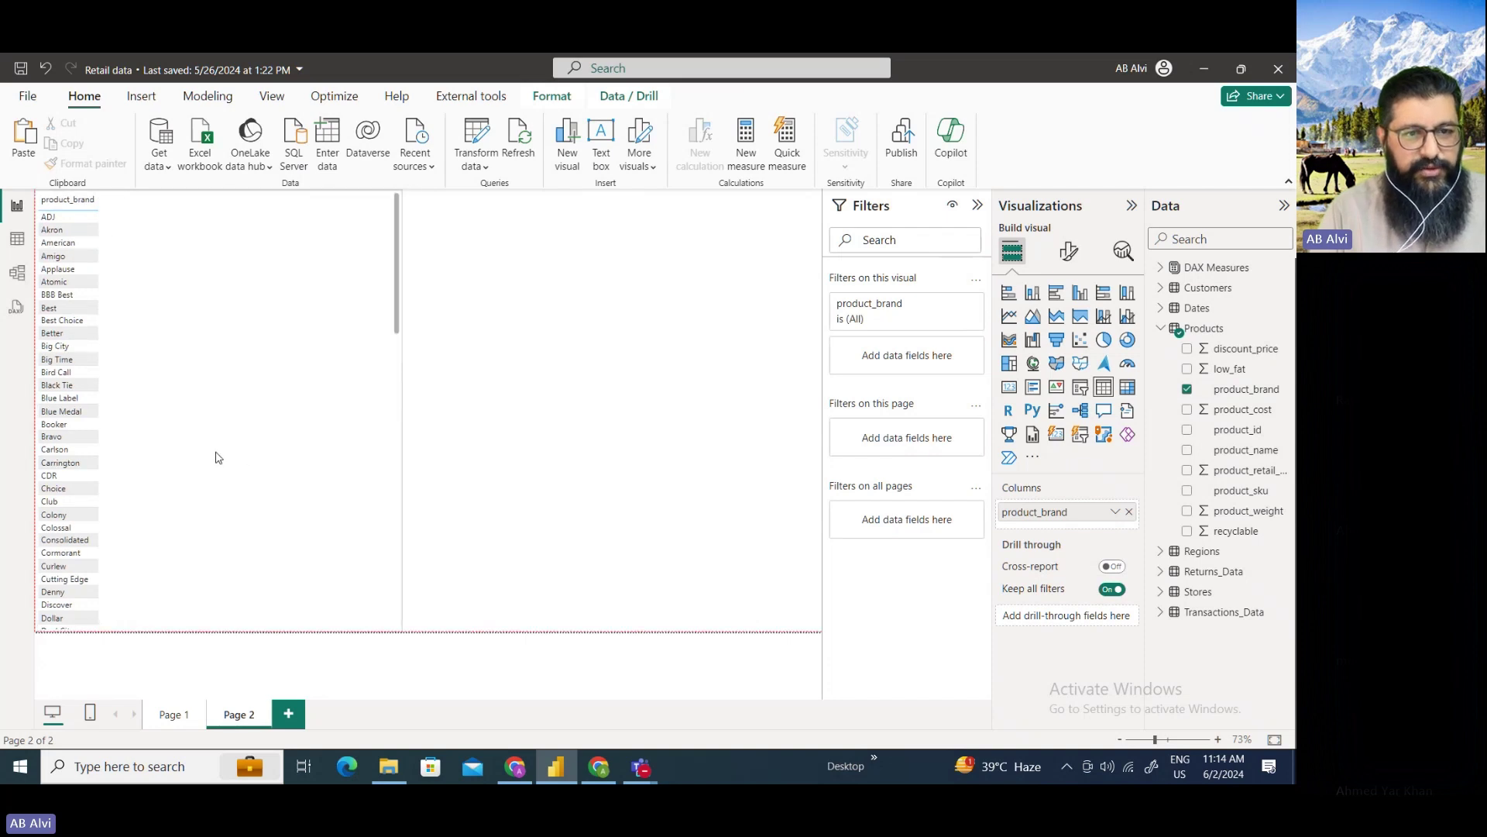
# Add the Total Sales and Total Sales (CALCULATE) measures to the product_brand table.
pyautogui.click(1160, 328)
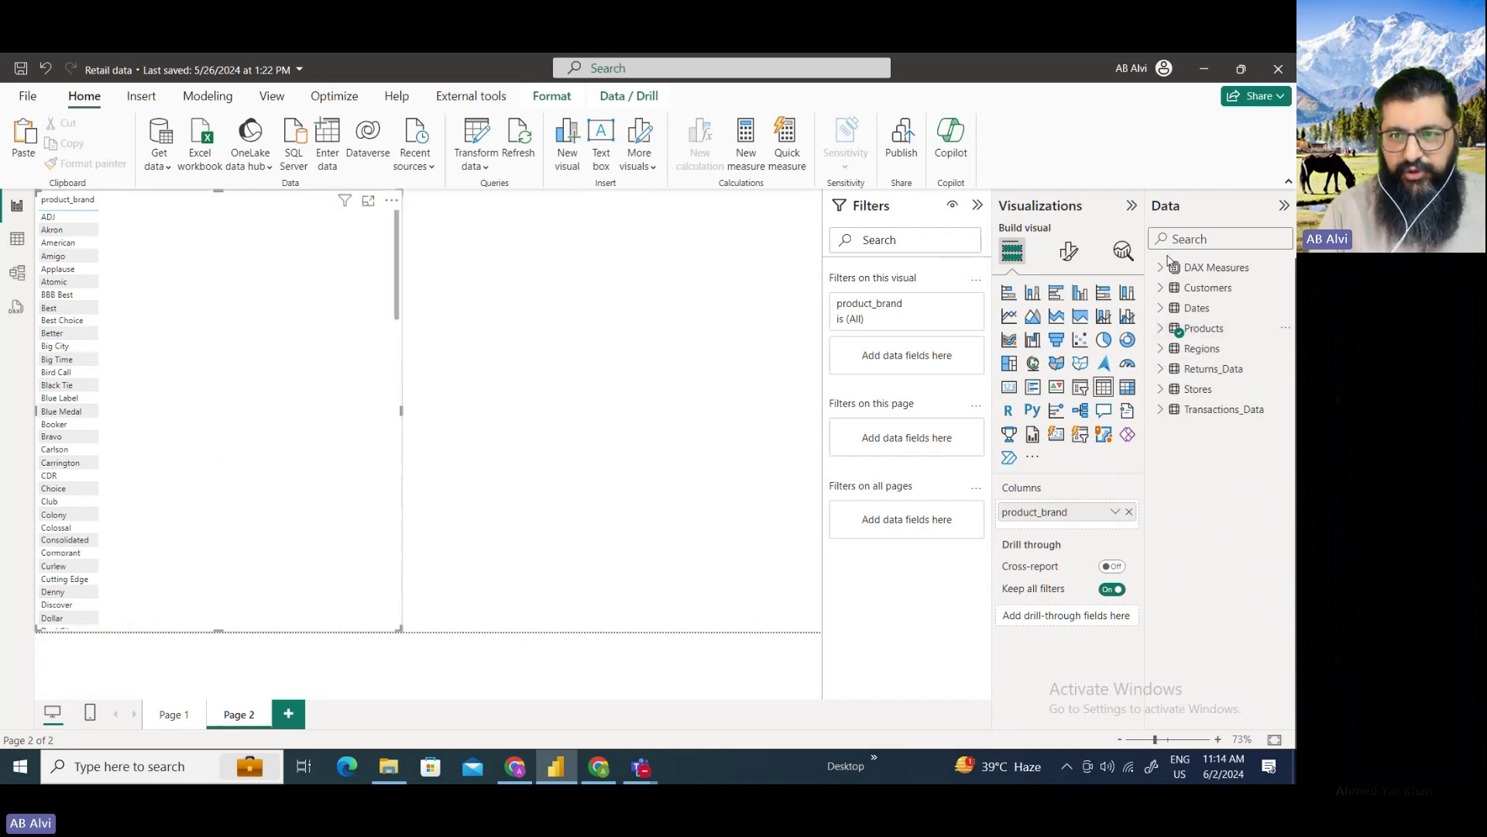
pyautogui.click(1160, 267)
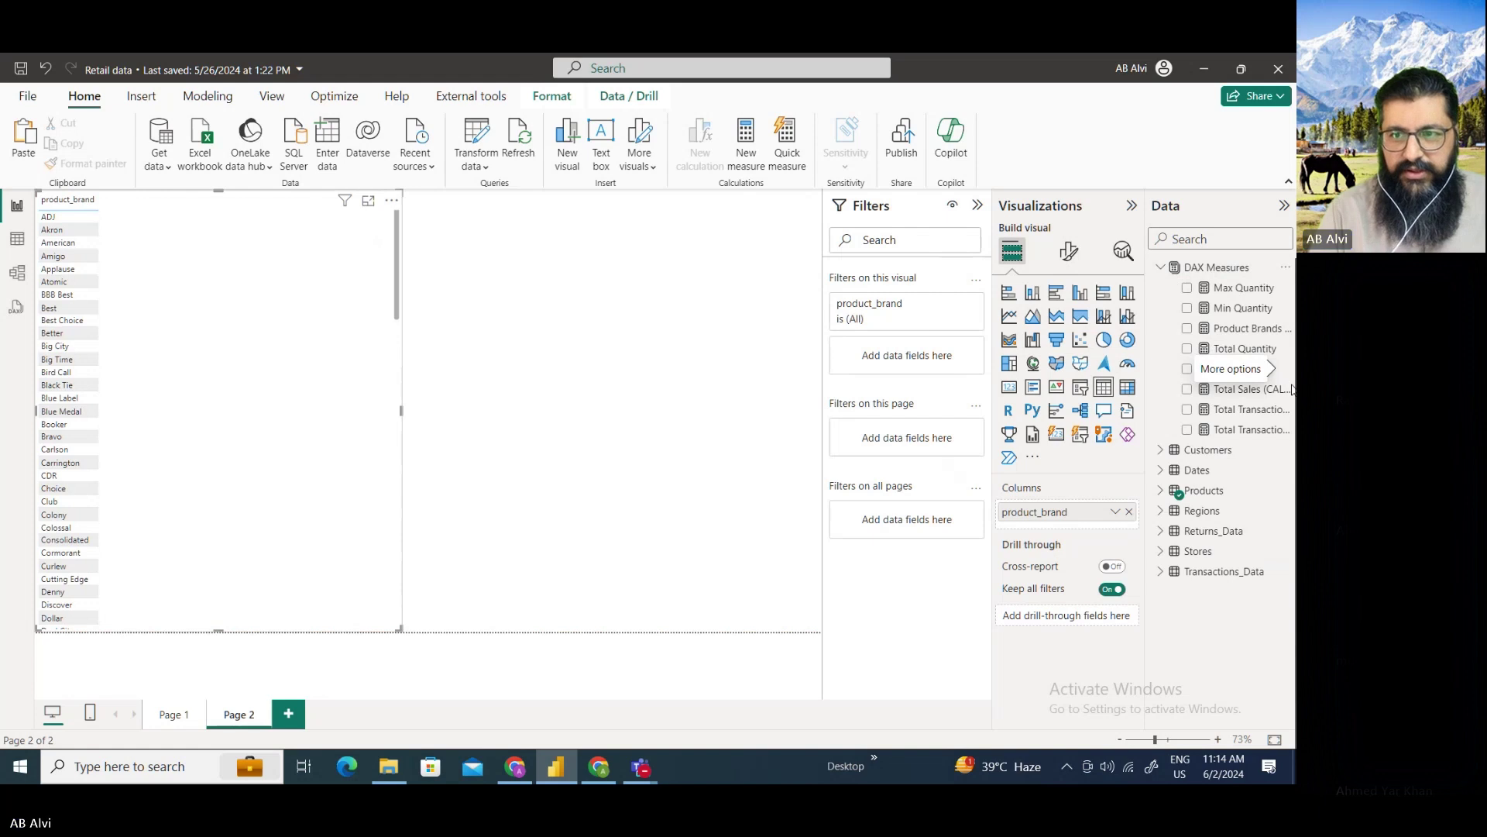
pyautogui.click(1187, 370)
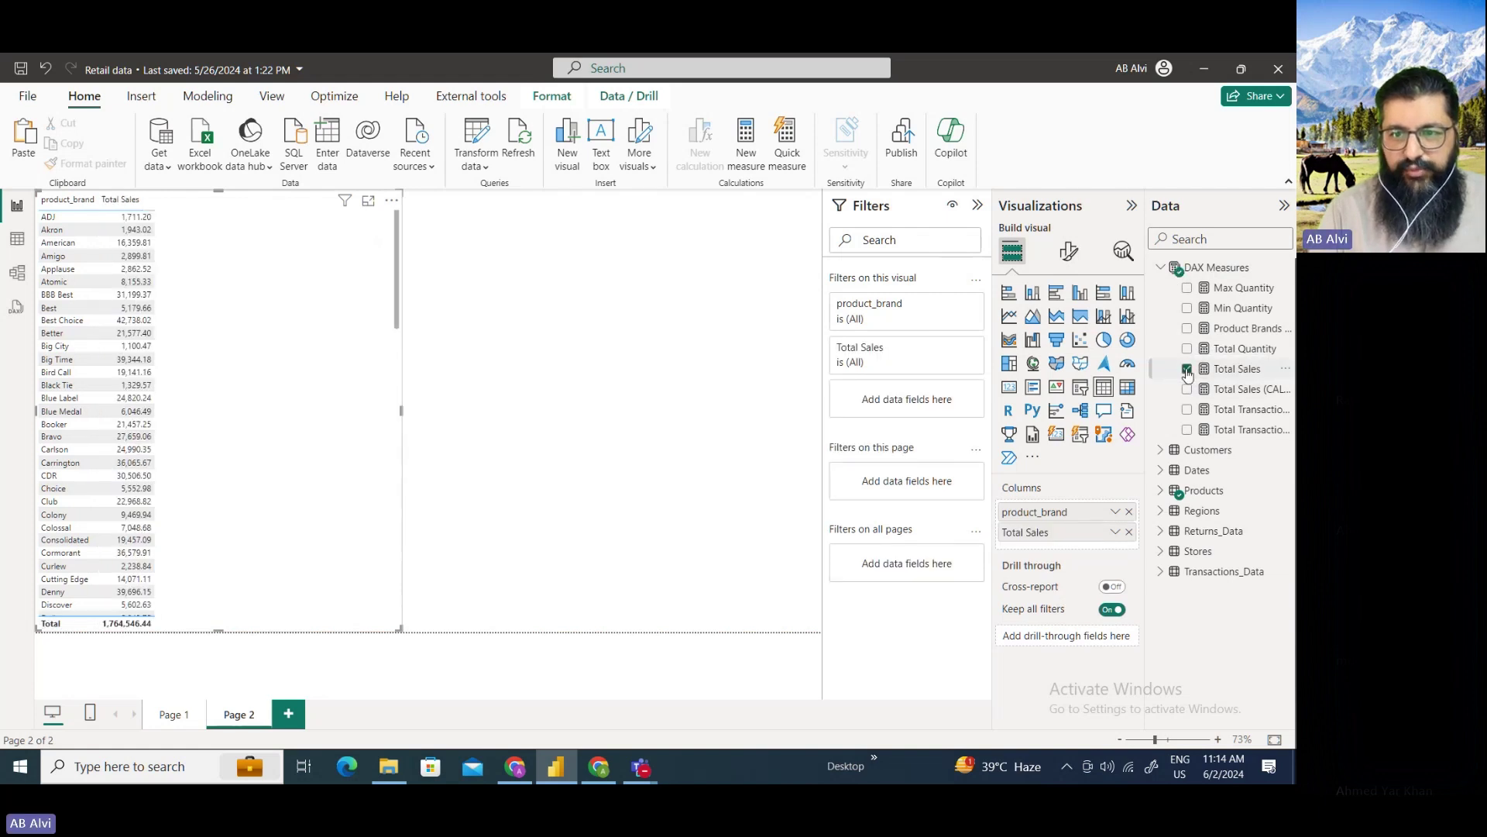
pyautogui.click(1187, 390)
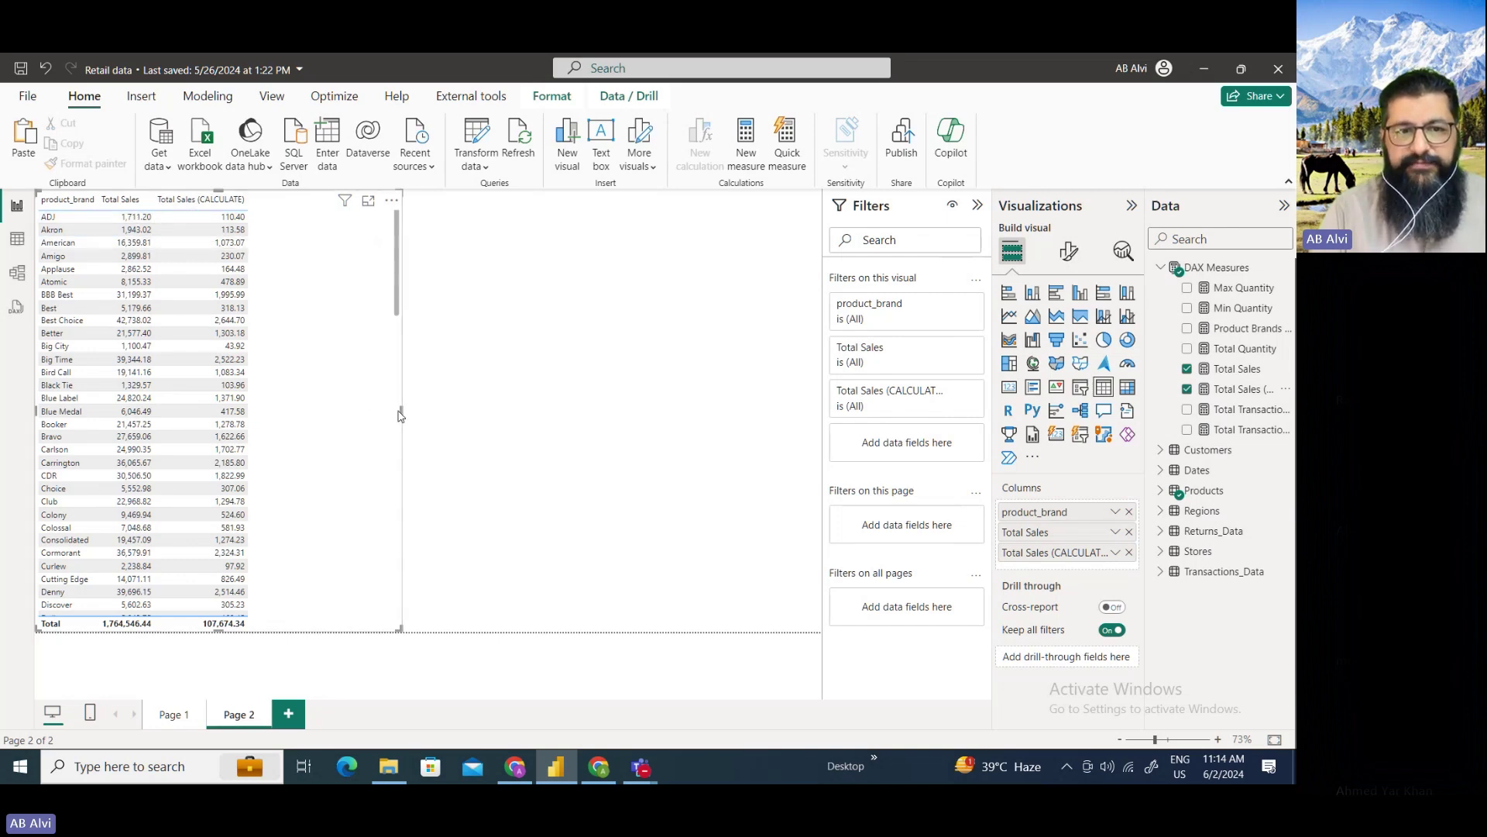
# Narrow the product_brand table until it fits closely around its three columns.
pyautogui.moveTo(400, 410); pyautogui.dragTo(318, 410)
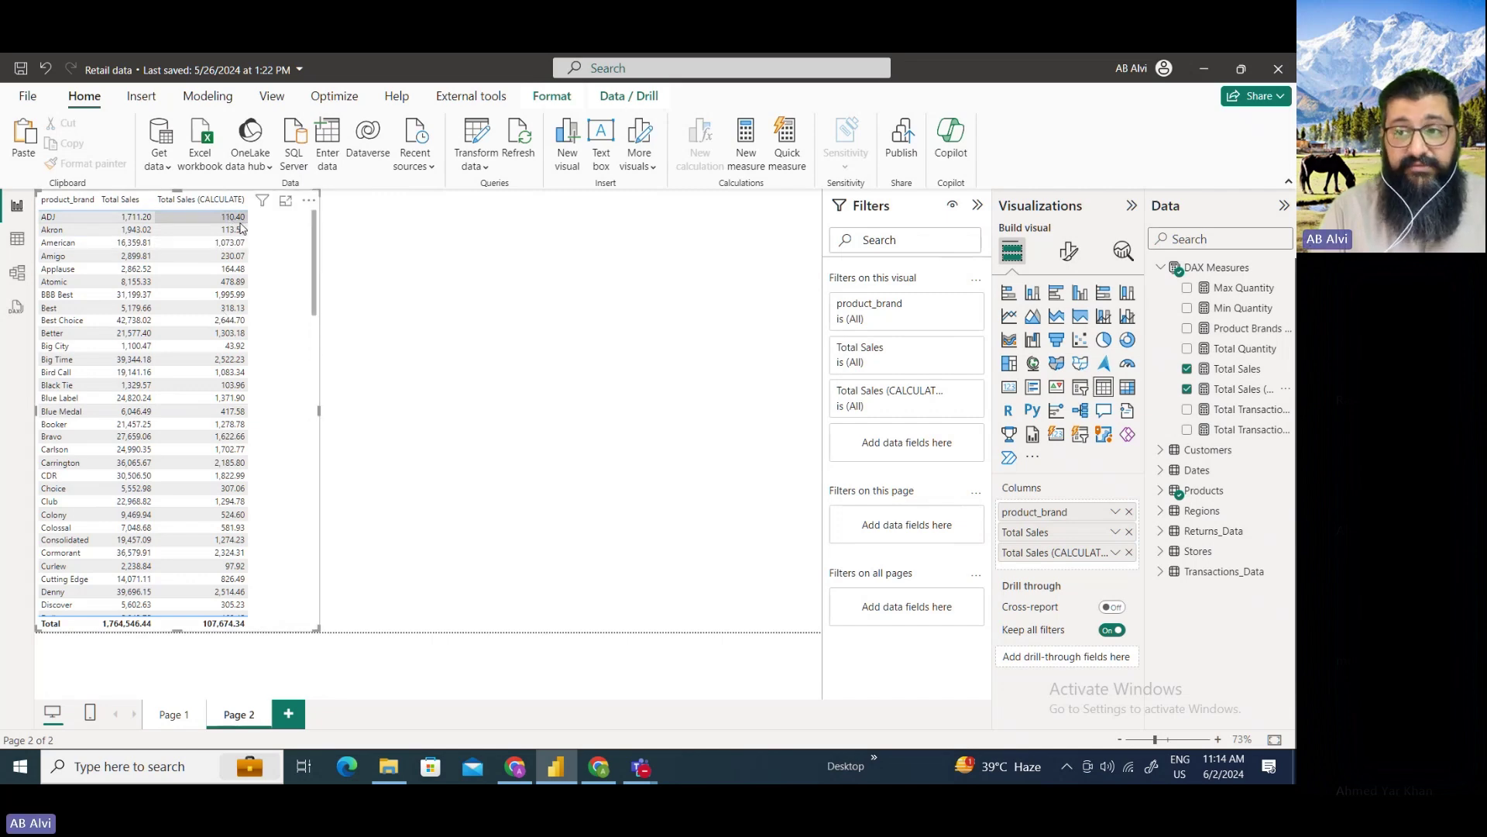
pyautogui.click(376, 283)
pyautogui.click(301, 417)
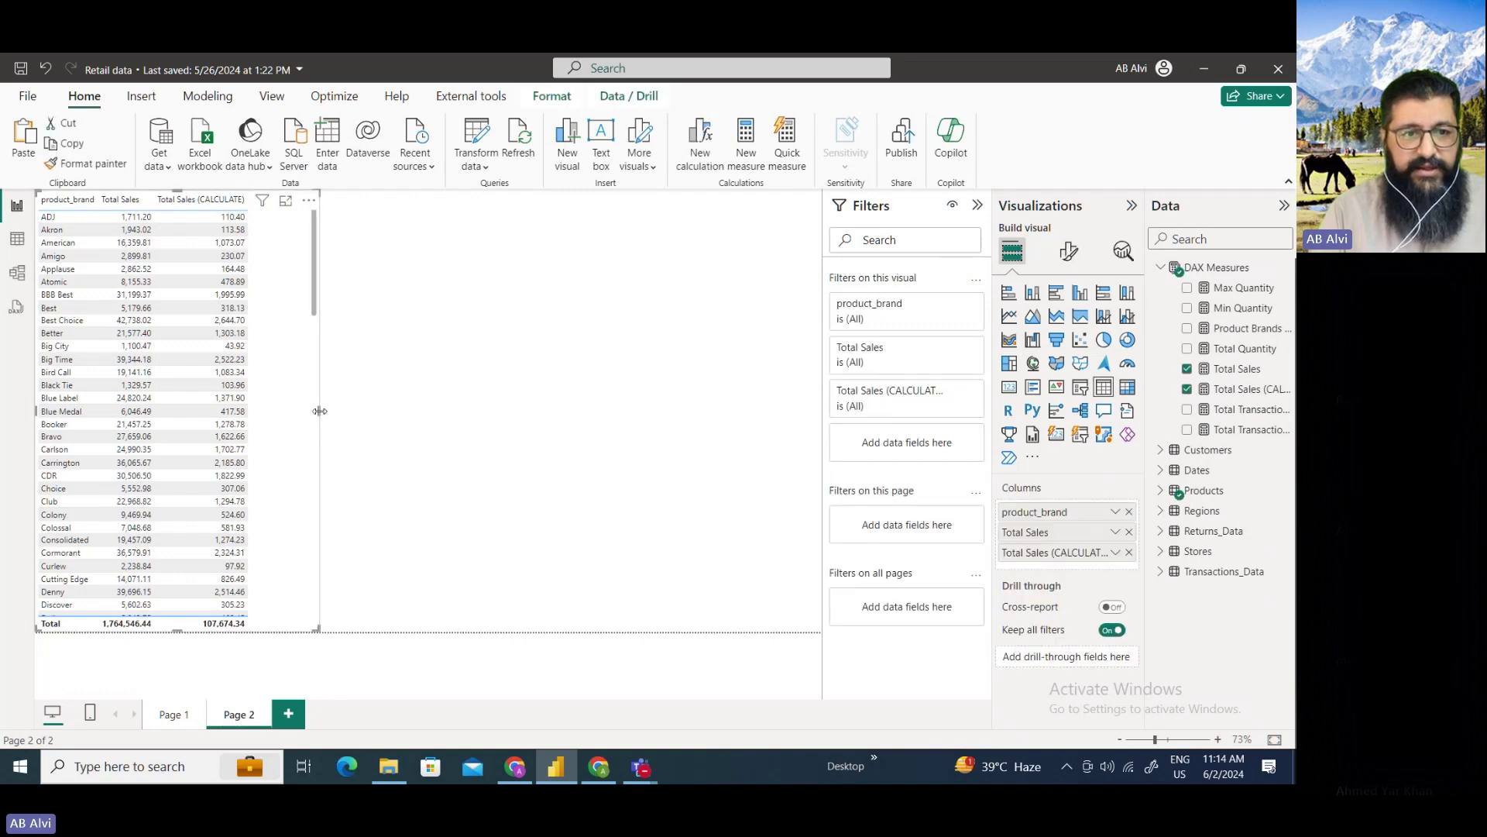
pyautogui.moveTo(318, 410); pyautogui.dragTo(291, 413)
pyautogui.click(353, 410)
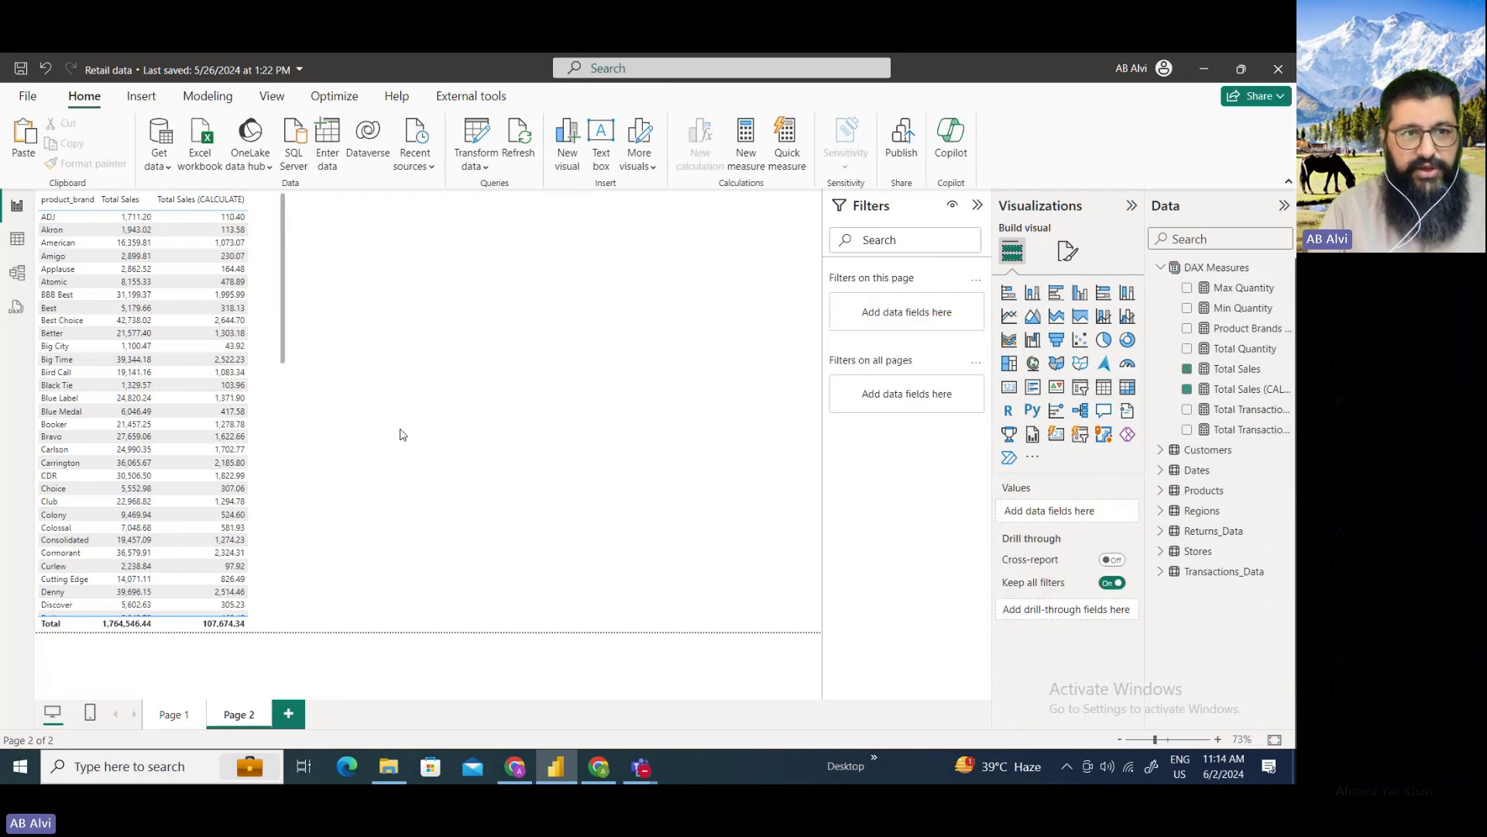
# Create a second table from the Regions sales_region field beside the brand table and widen it.
pyautogui.click(1160, 267)
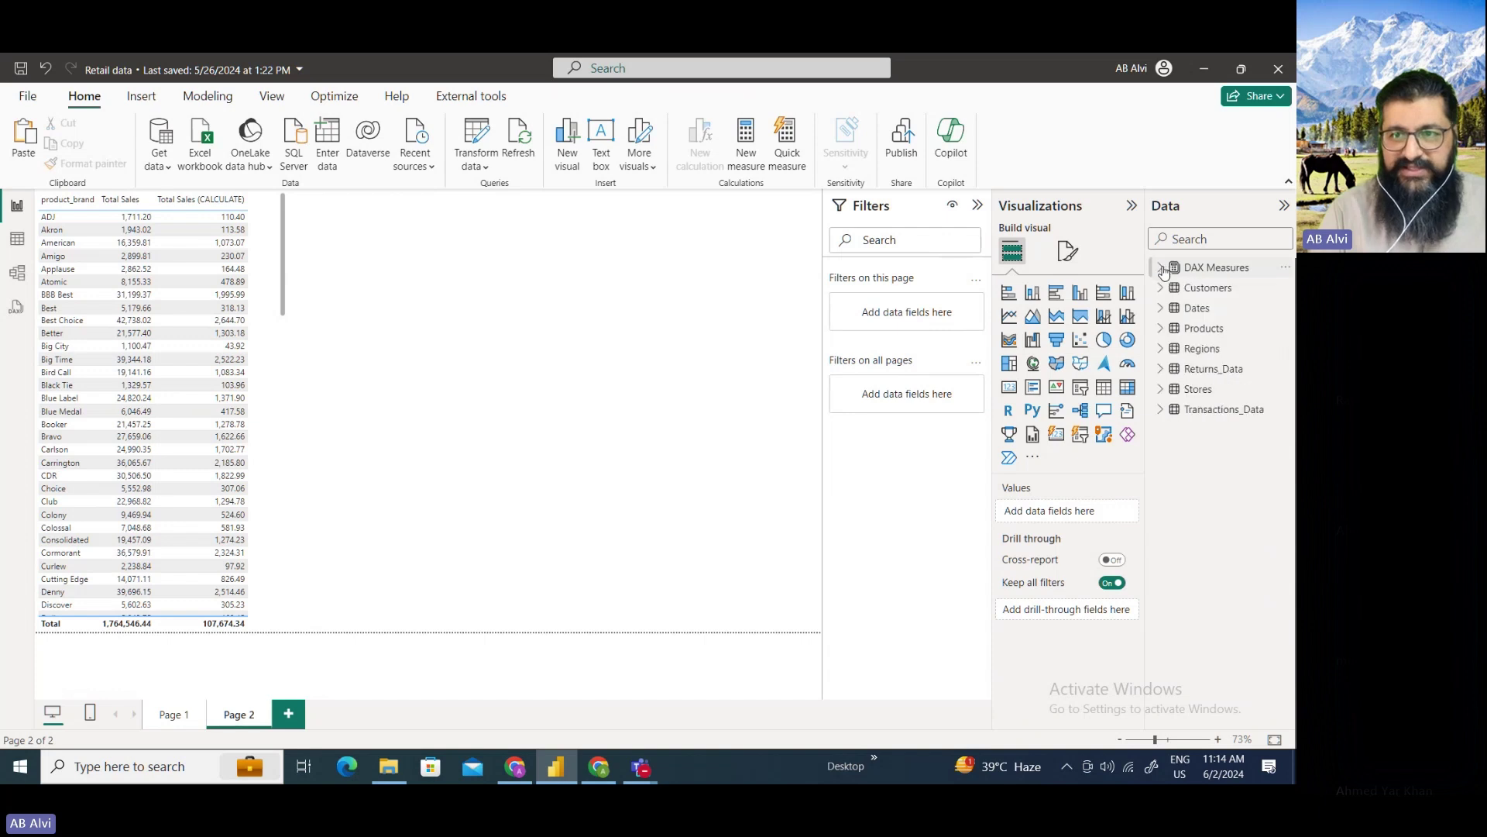
pyautogui.click(1161, 348)
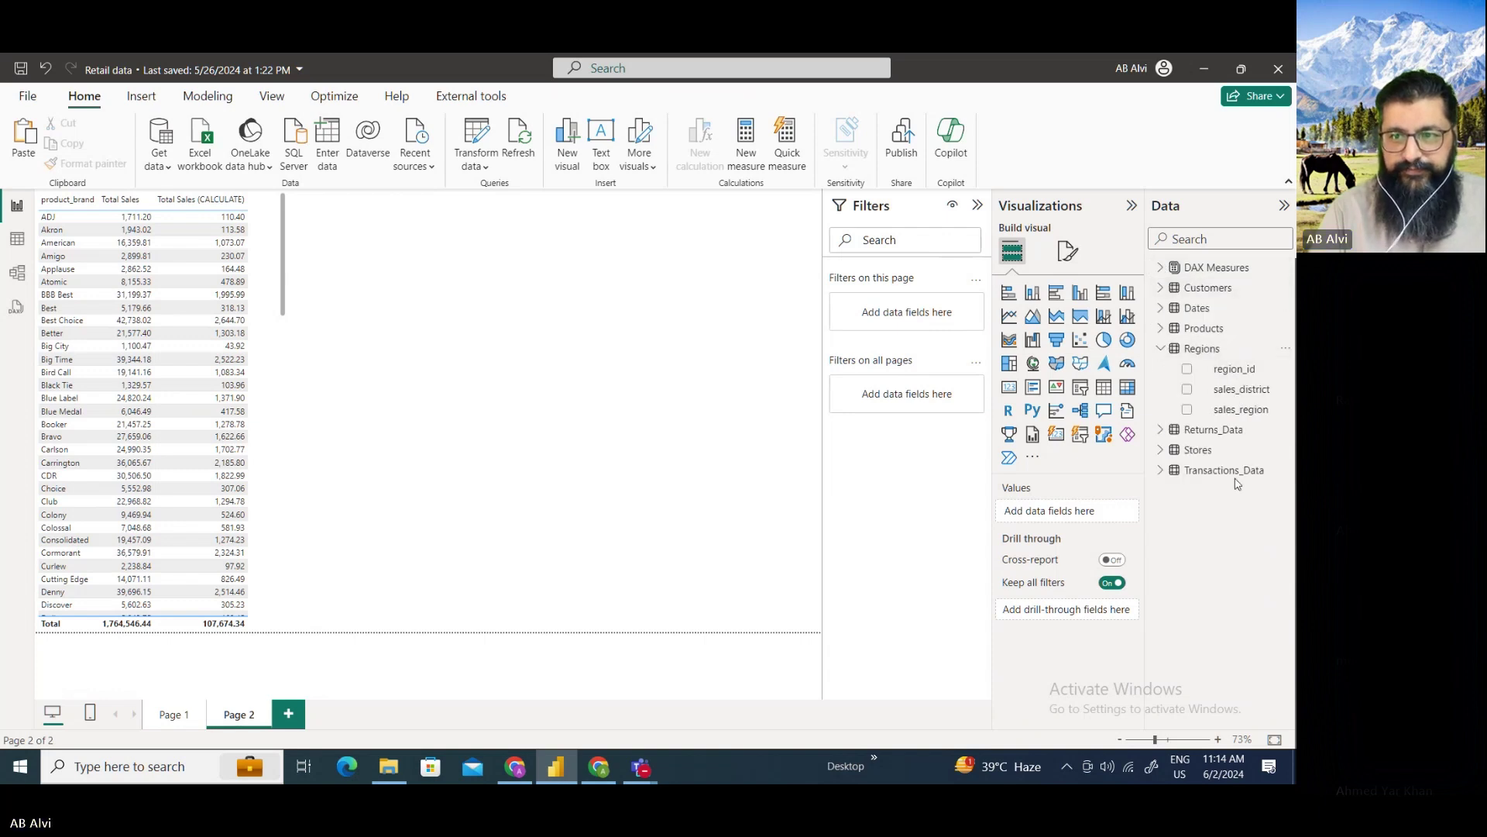
pyautogui.moveTo(1244, 417); pyautogui.dragTo(490, 331)
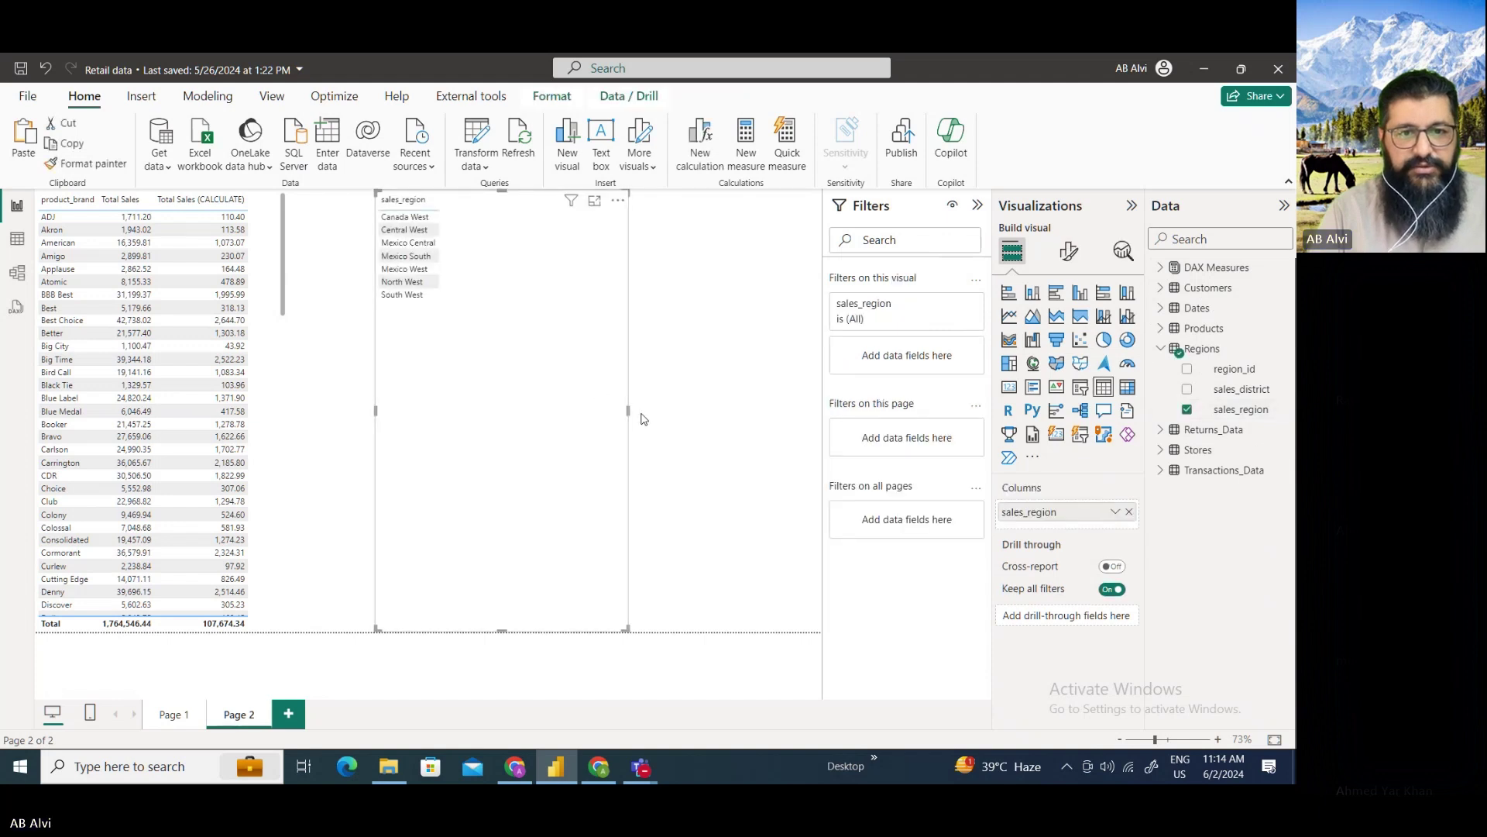
pyautogui.moveTo(632, 414); pyautogui.dragTo(714, 411)
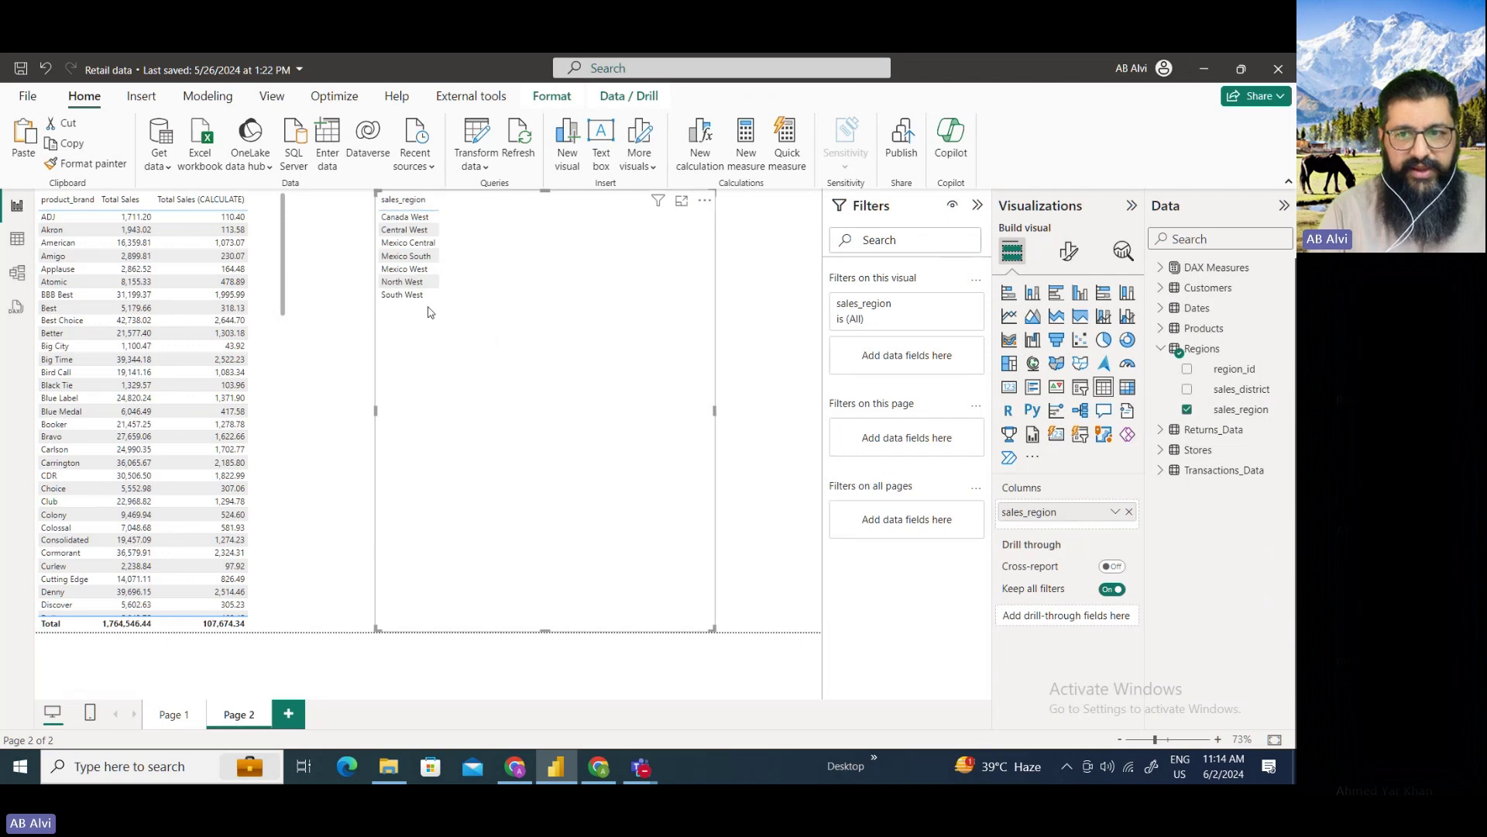
# Add the Total Sales and Total Sales (CALCULATE) measures to the sales_region table.
pyautogui.click(1159, 348)
pyautogui.click(1160, 268)
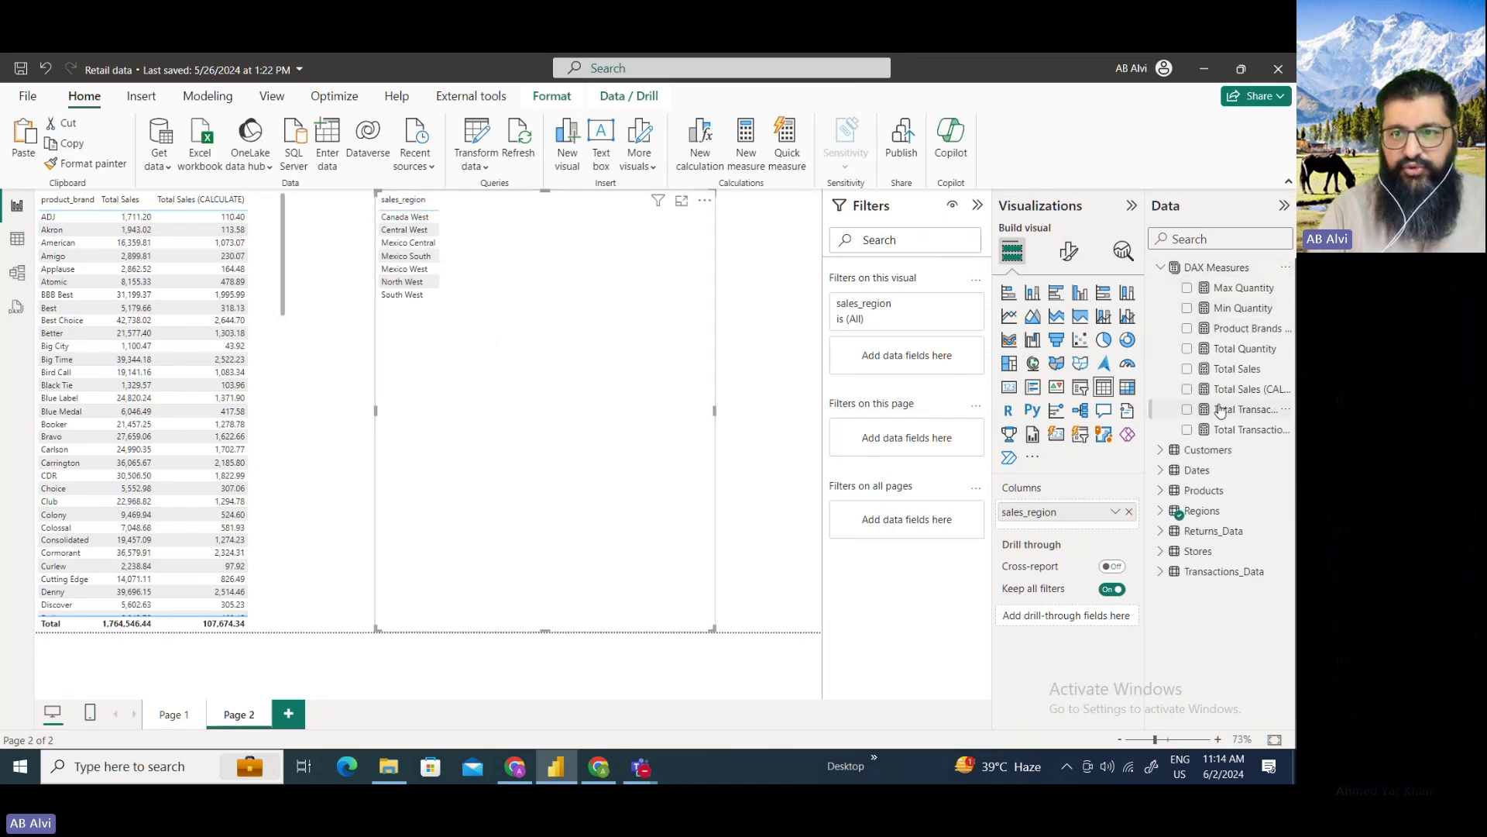
pyautogui.click(1187, 369)
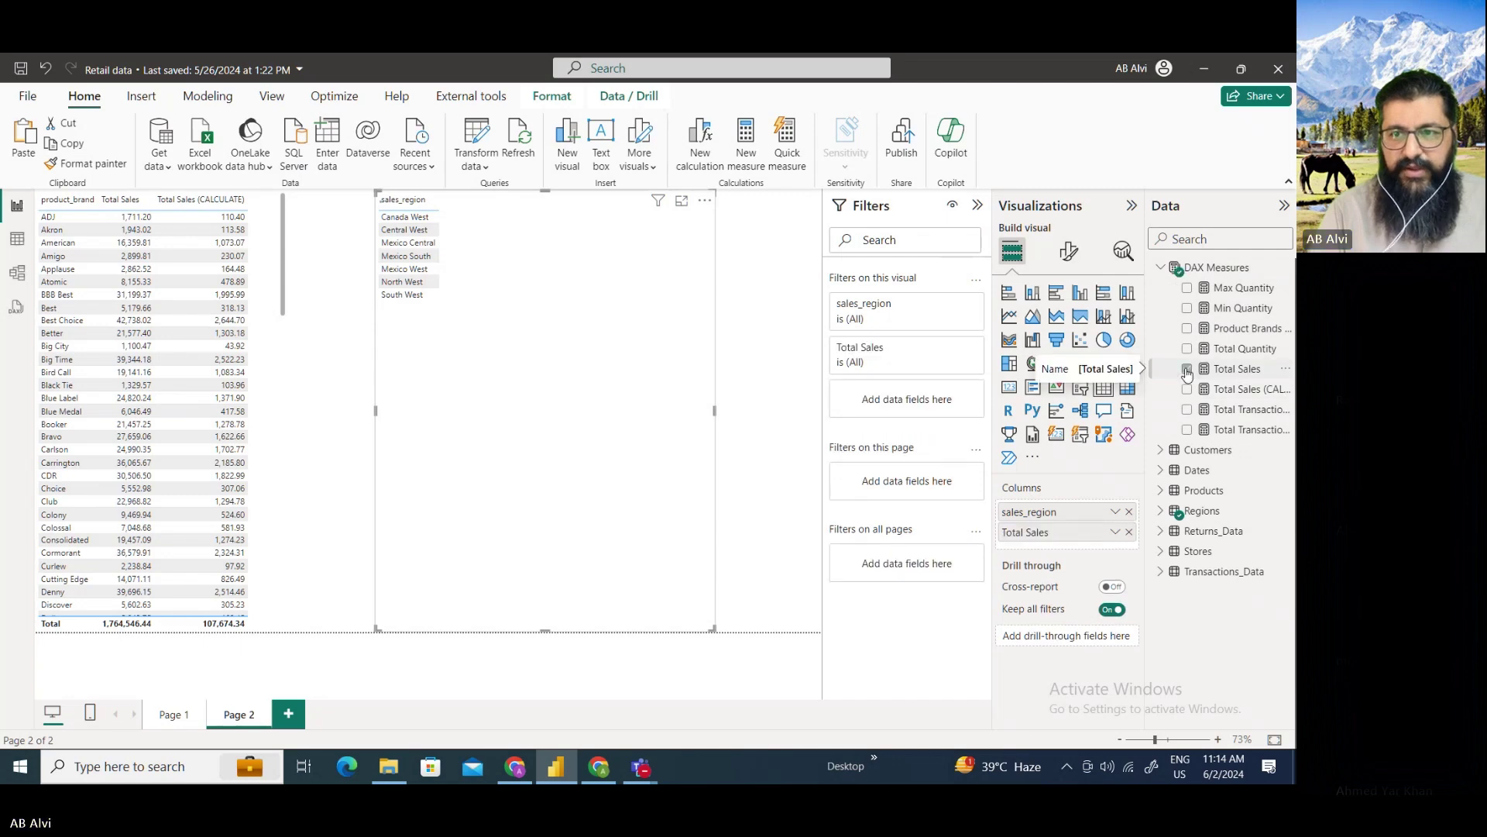
pyautogui.click(1188, 390)
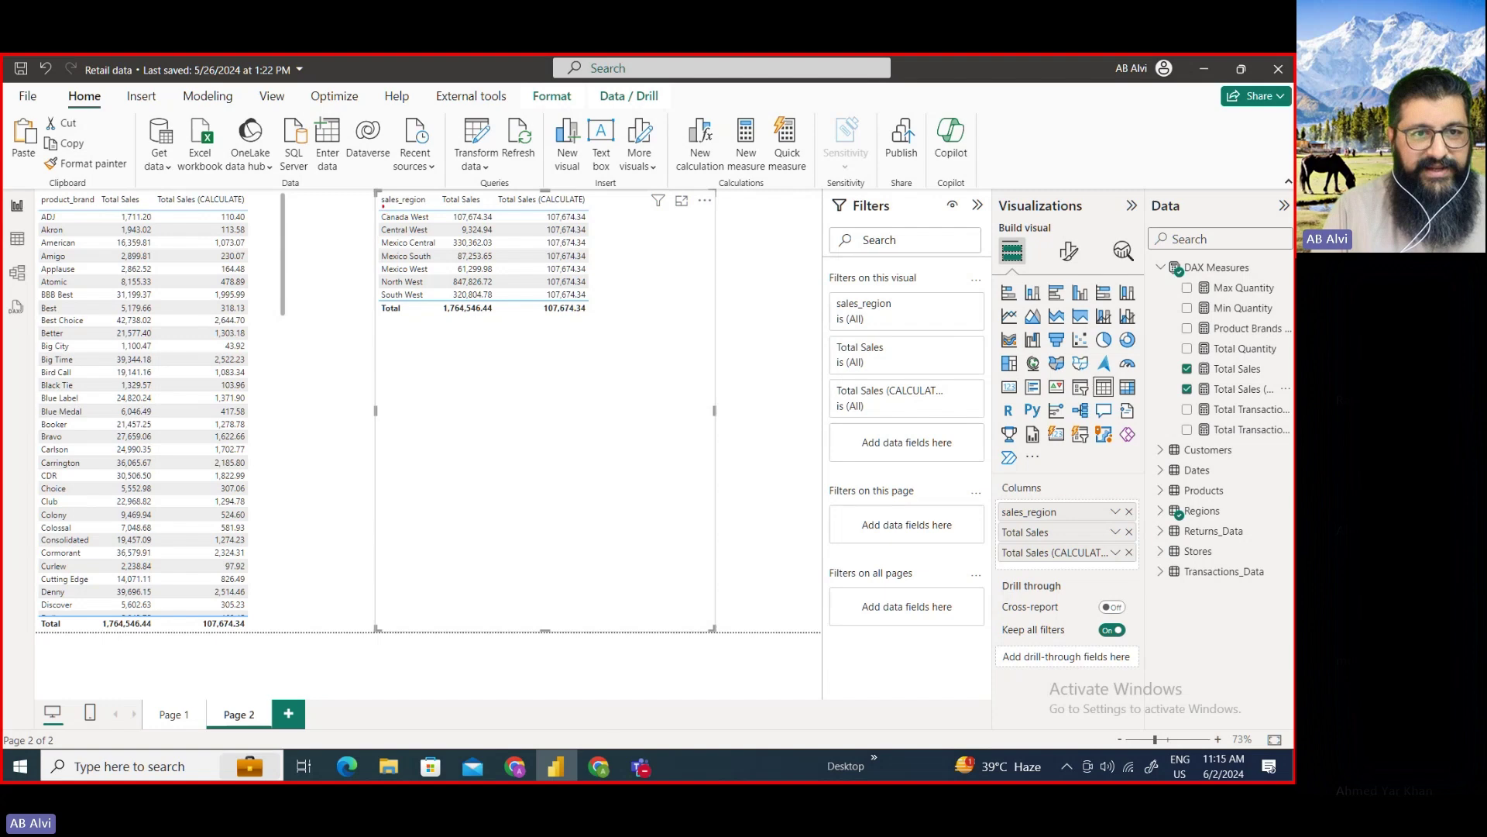
# Compare the Total Sales and Total Sales (CALCULATE) columns region by region in the sales_region table, marking Canada West and the other rows.
pyautogui.moveTo(378, 203)
pyautogui.mouseDown()
pyautogui.moveTo(391, 220)
pyautogui.moveTo(597, 224)
pyautogui.mouseUp()
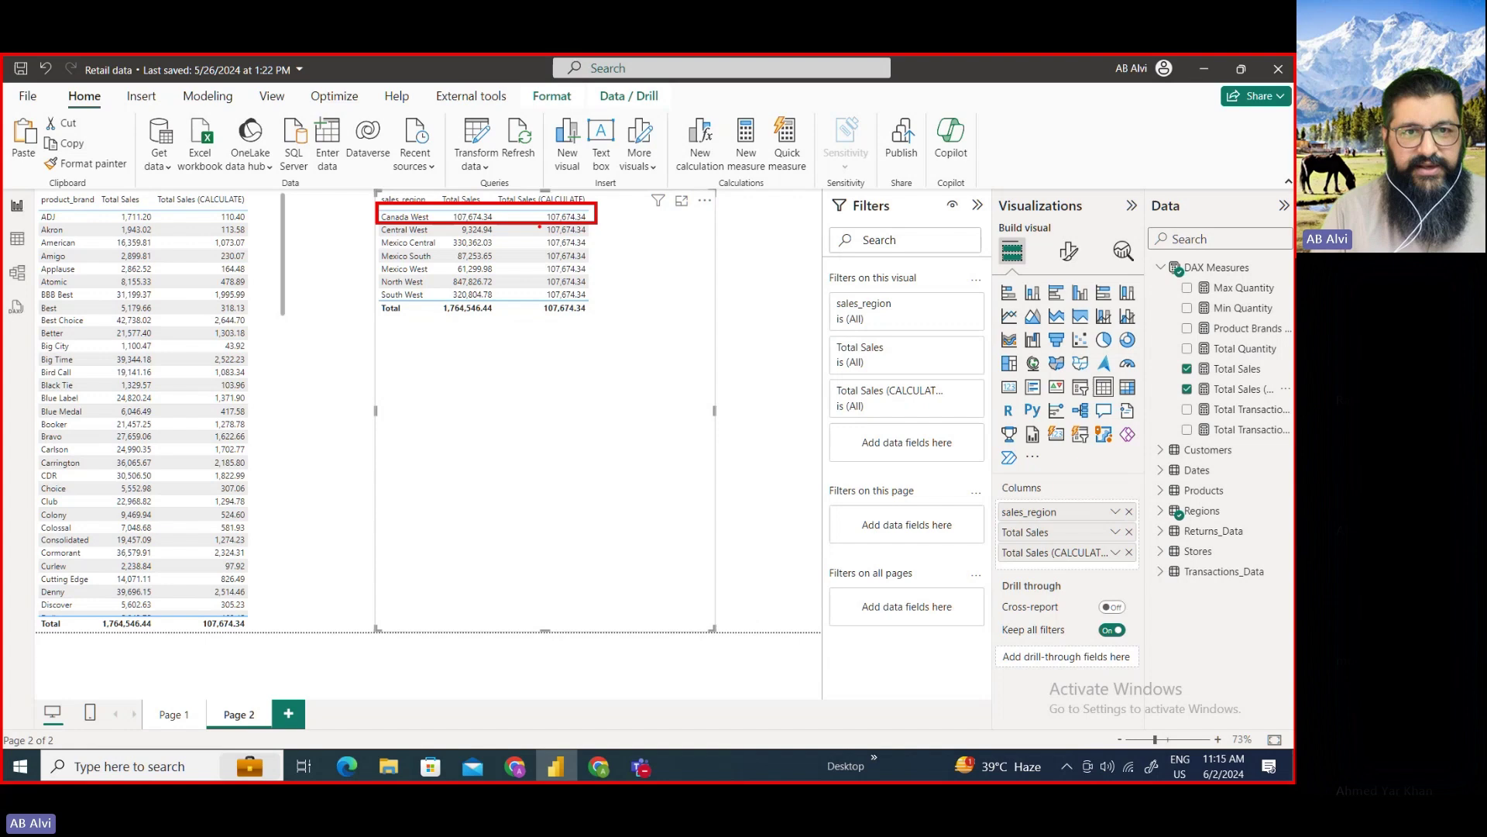
pyautogui.press('Escape')
pyautogui.hotkey('ctrl', '2')
pyautogui.moveTo(527, 222); pyautogui.dragTo(596, 303)
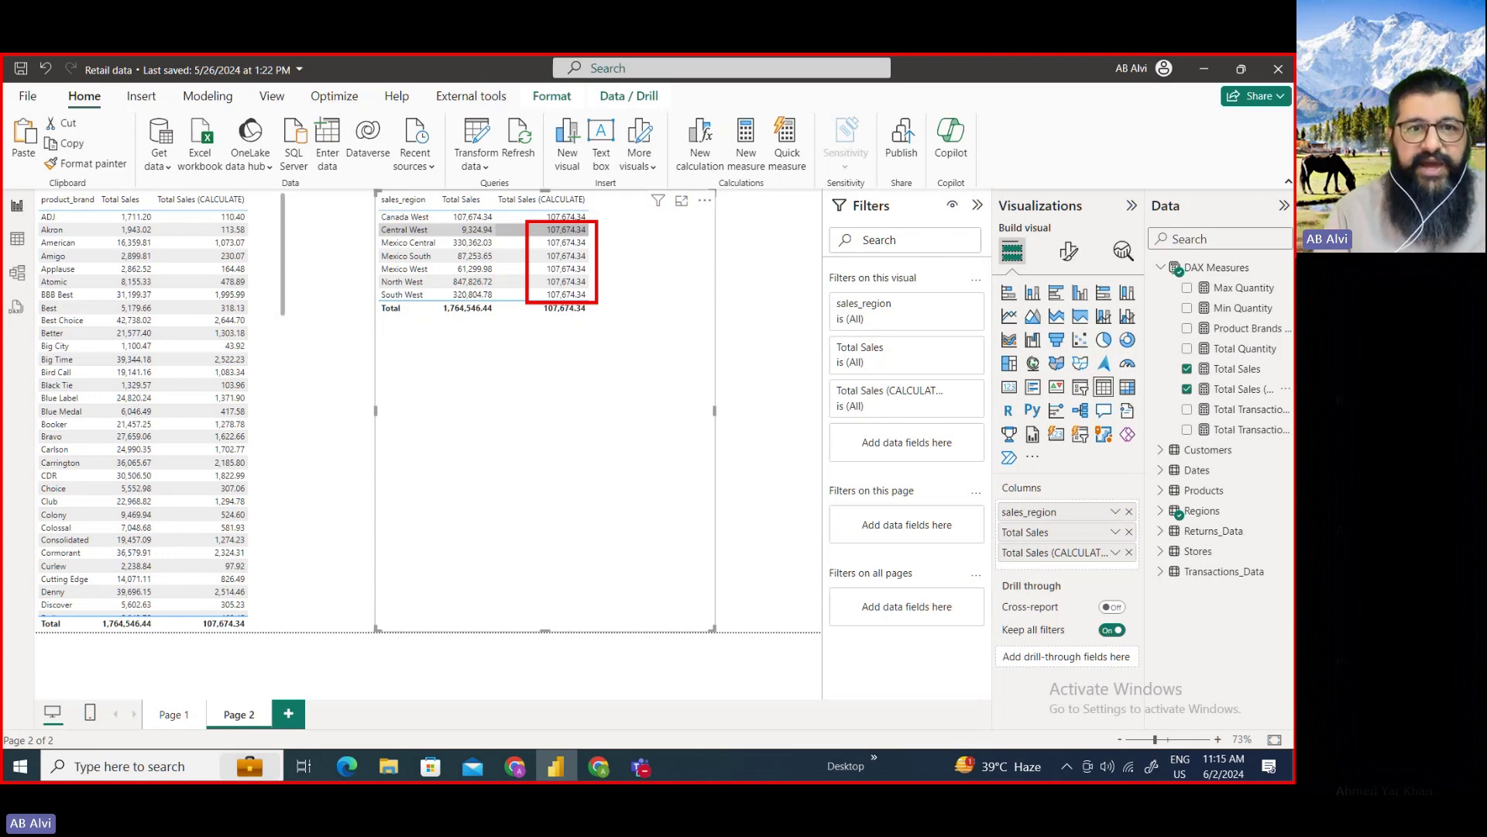
pyautogui.press('Escape')
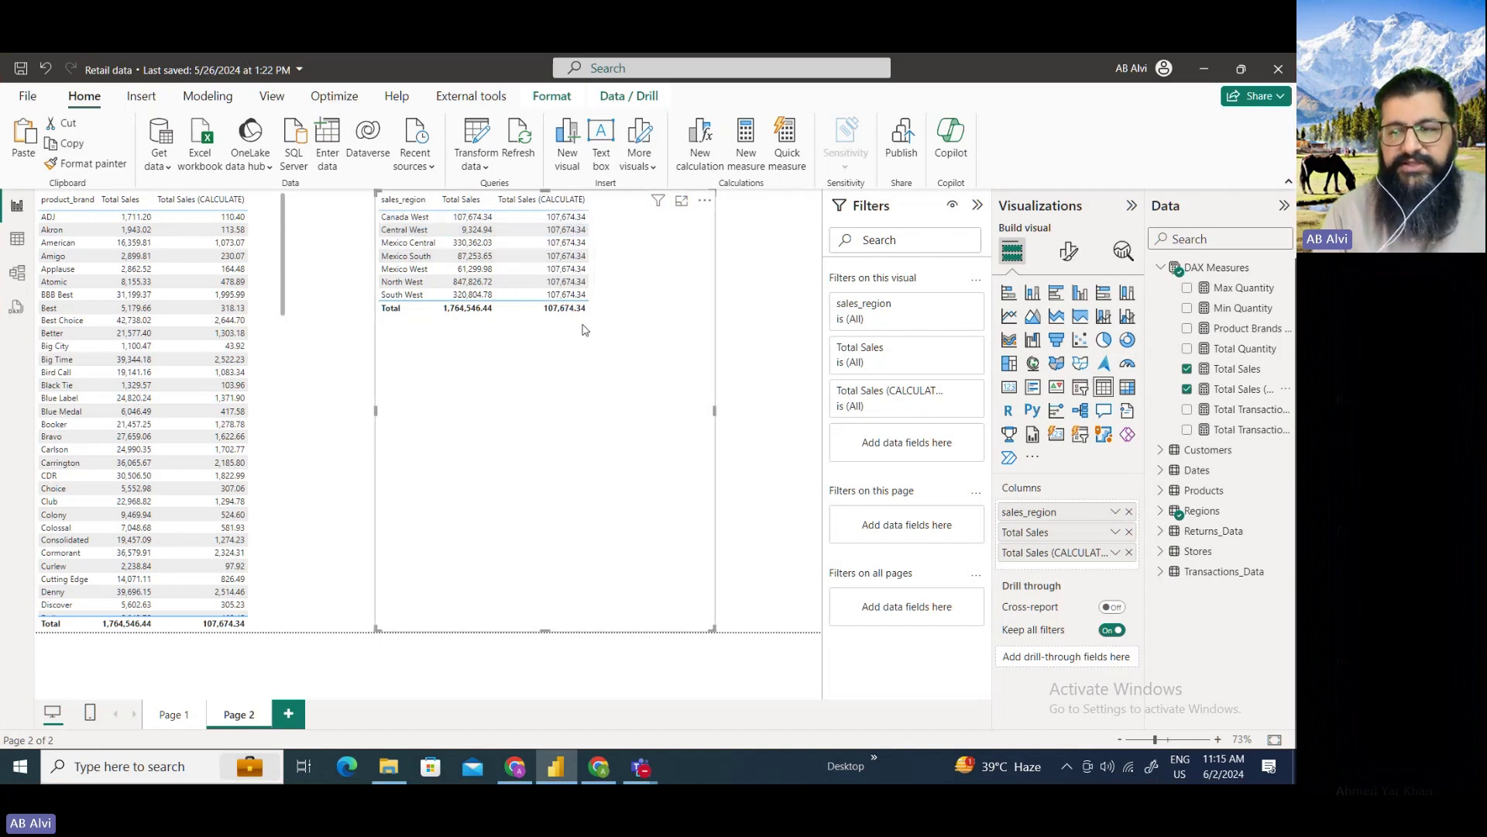
pyautogui.hotkey('ctrl', '2')
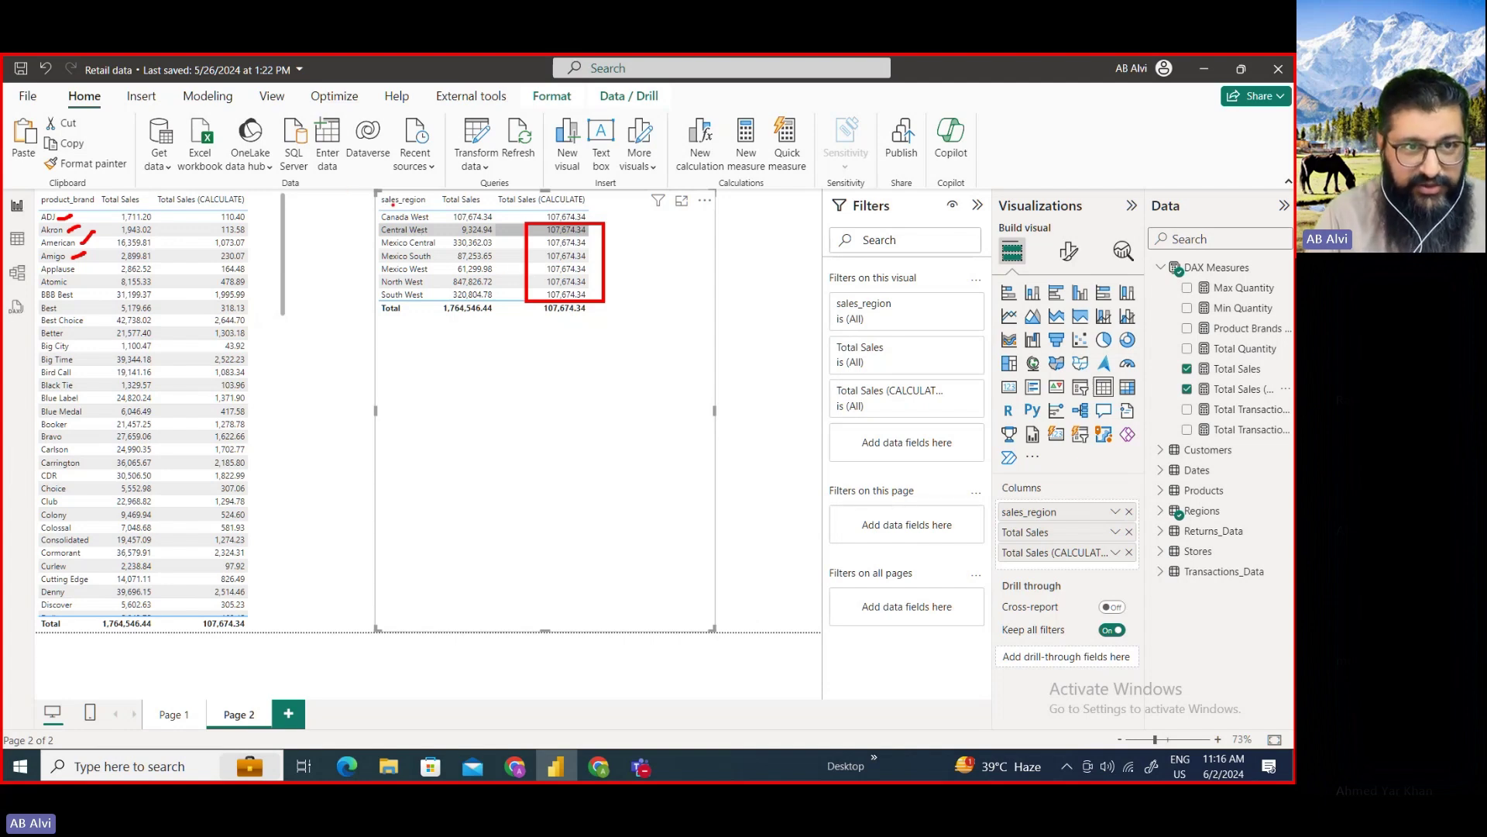
pyautogui.moveTo(380, 207); pyautogui.dragTo(401, 201)
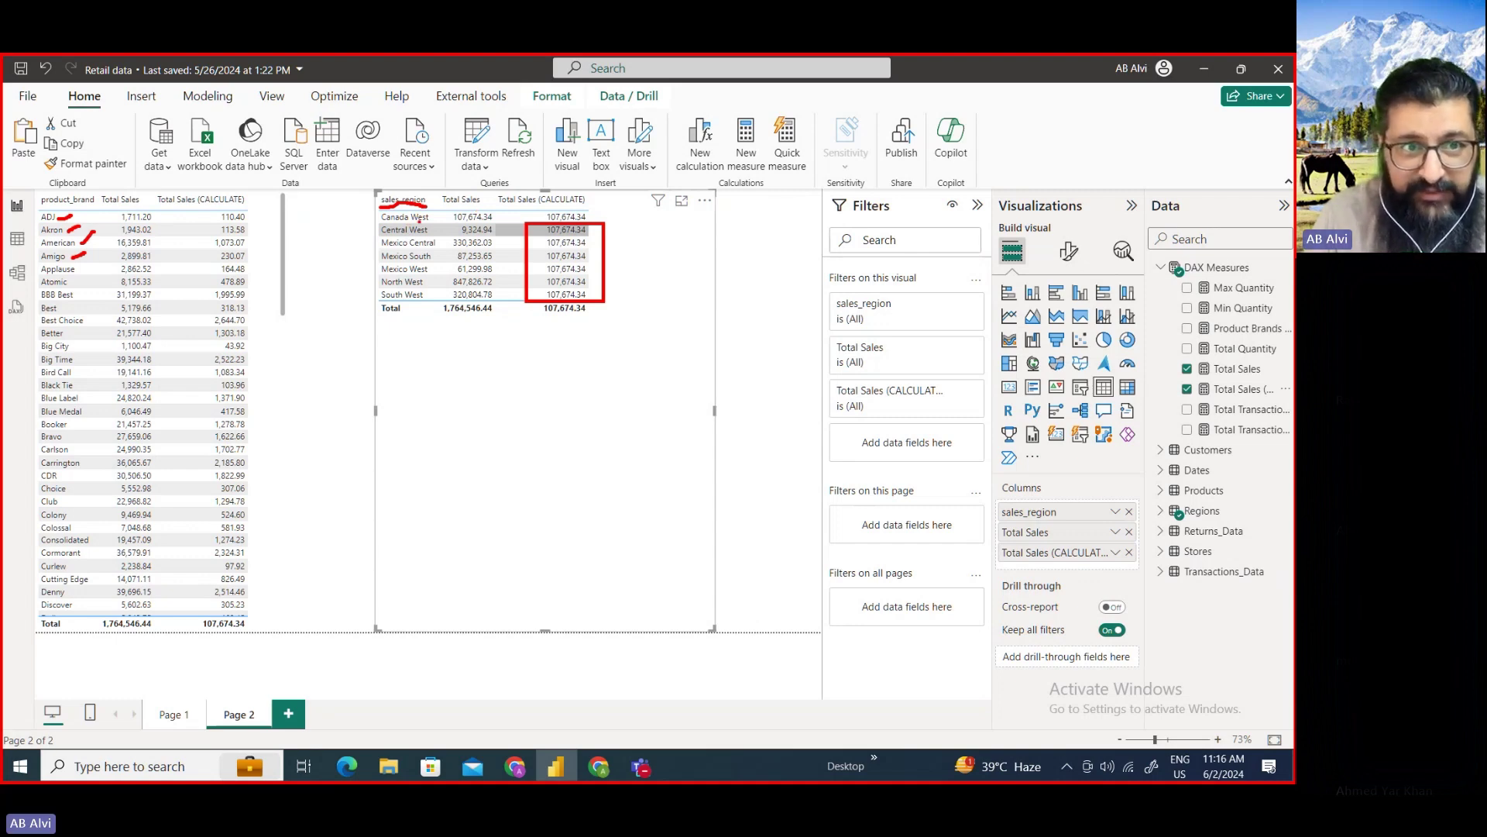
pyautogui.moveTo(378, 212); pyautogui.dragTo(384, 288)
pyautogui.moveTo(511, 209); pyautogui.dragTo(570, 211)
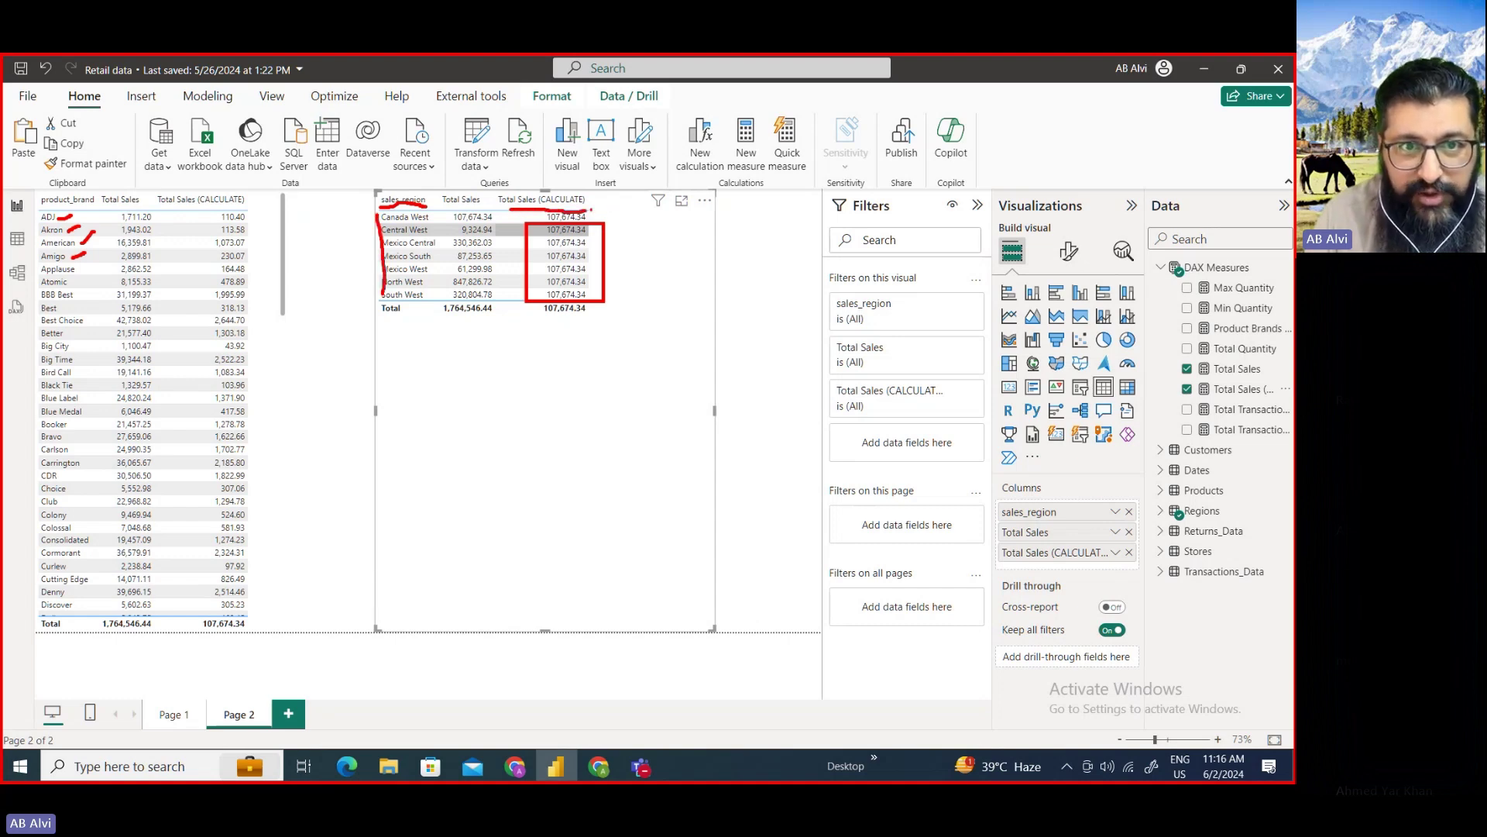
pyautogui.moveTo(585, 195)
pyautogui.mouseDown()
pyautogui.moveTo(531, 197)
pyautogui.moveTo(595, 204)
pyautogui.mouseUp()
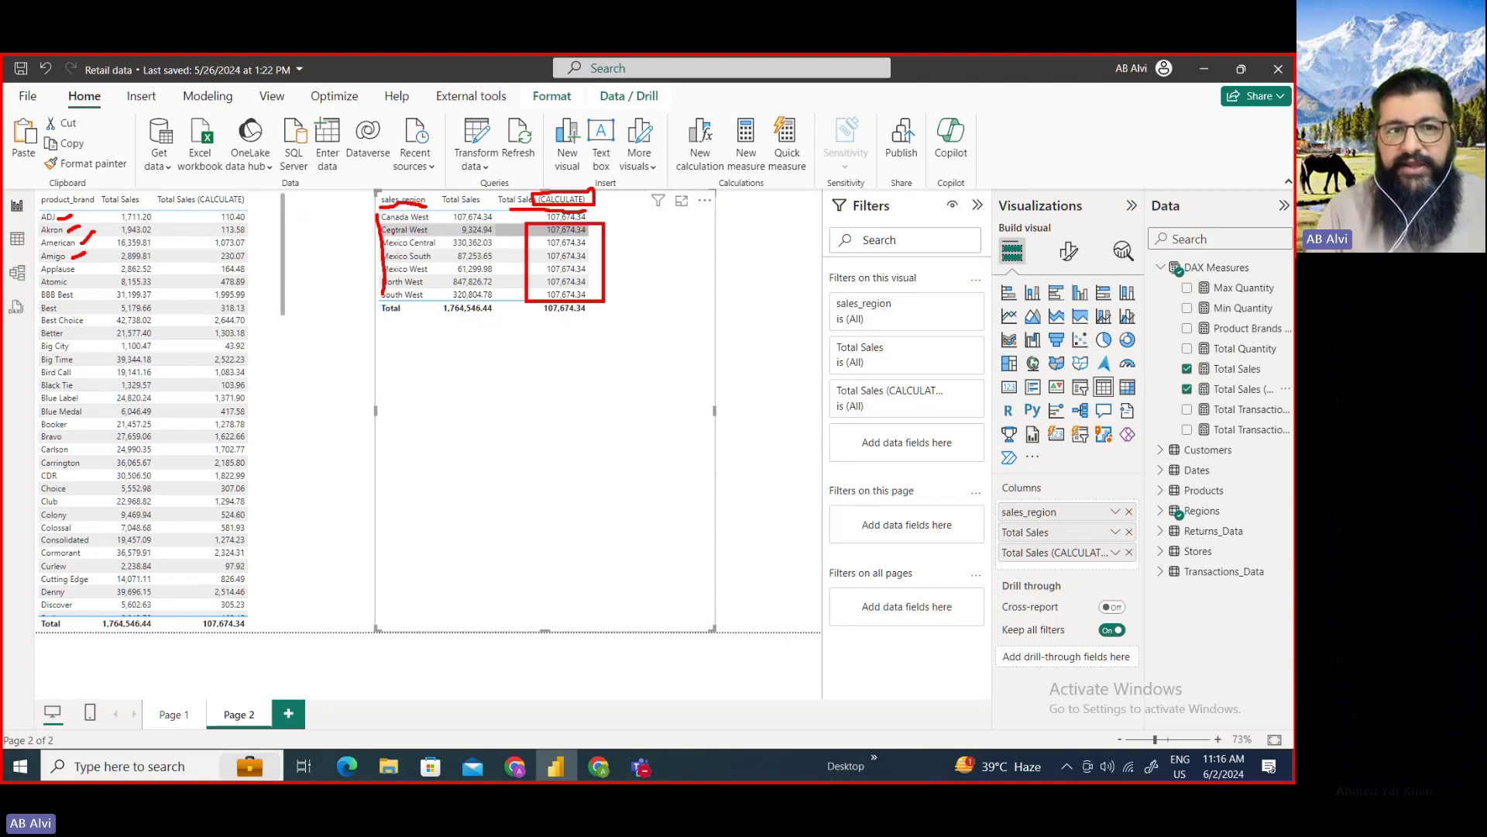
pyautogui.moveTo(395, 239)
pyautogui.mouseDown()
pyautogui.moveTo(414, 238)
pyautogui.moveTo(434, 274)
pyautogui.mouseUp()
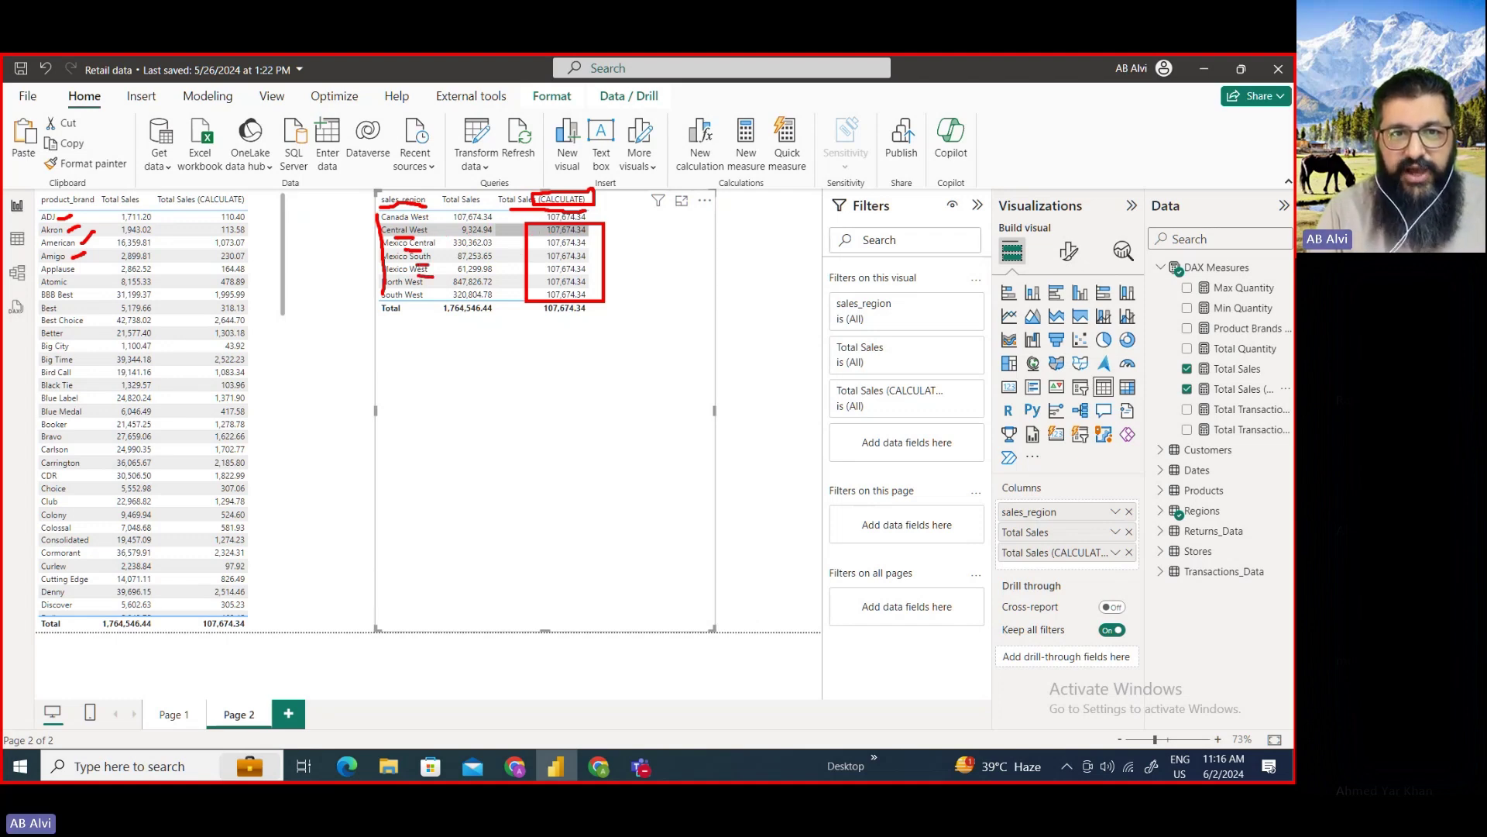
pyautogui.moveTo(525, 228); pyautogui.dragTo(429, 230)
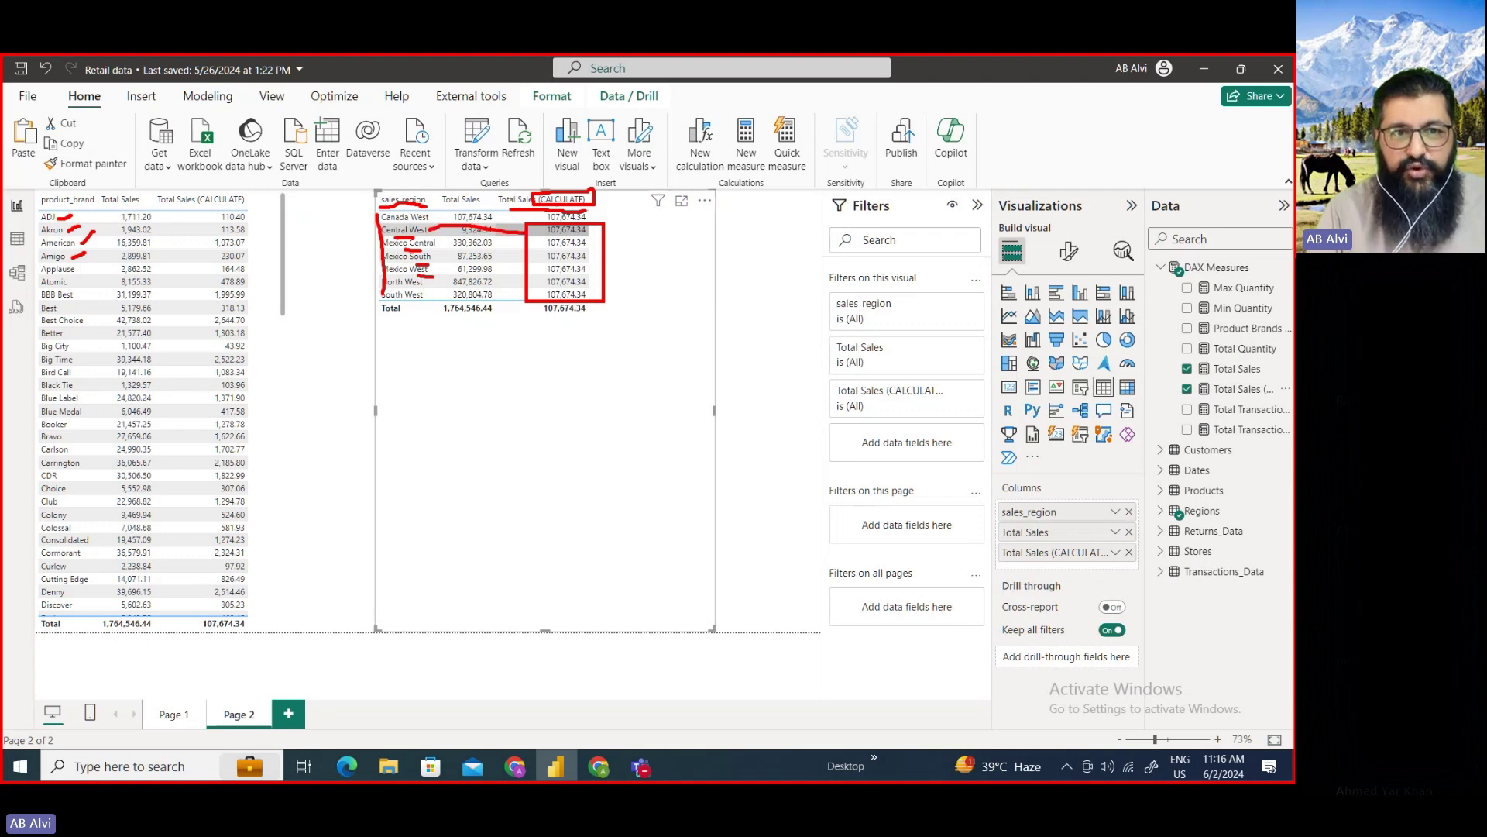
pyautogui.moveTo(518, 245); pyautogui.dragTo(429, 245)
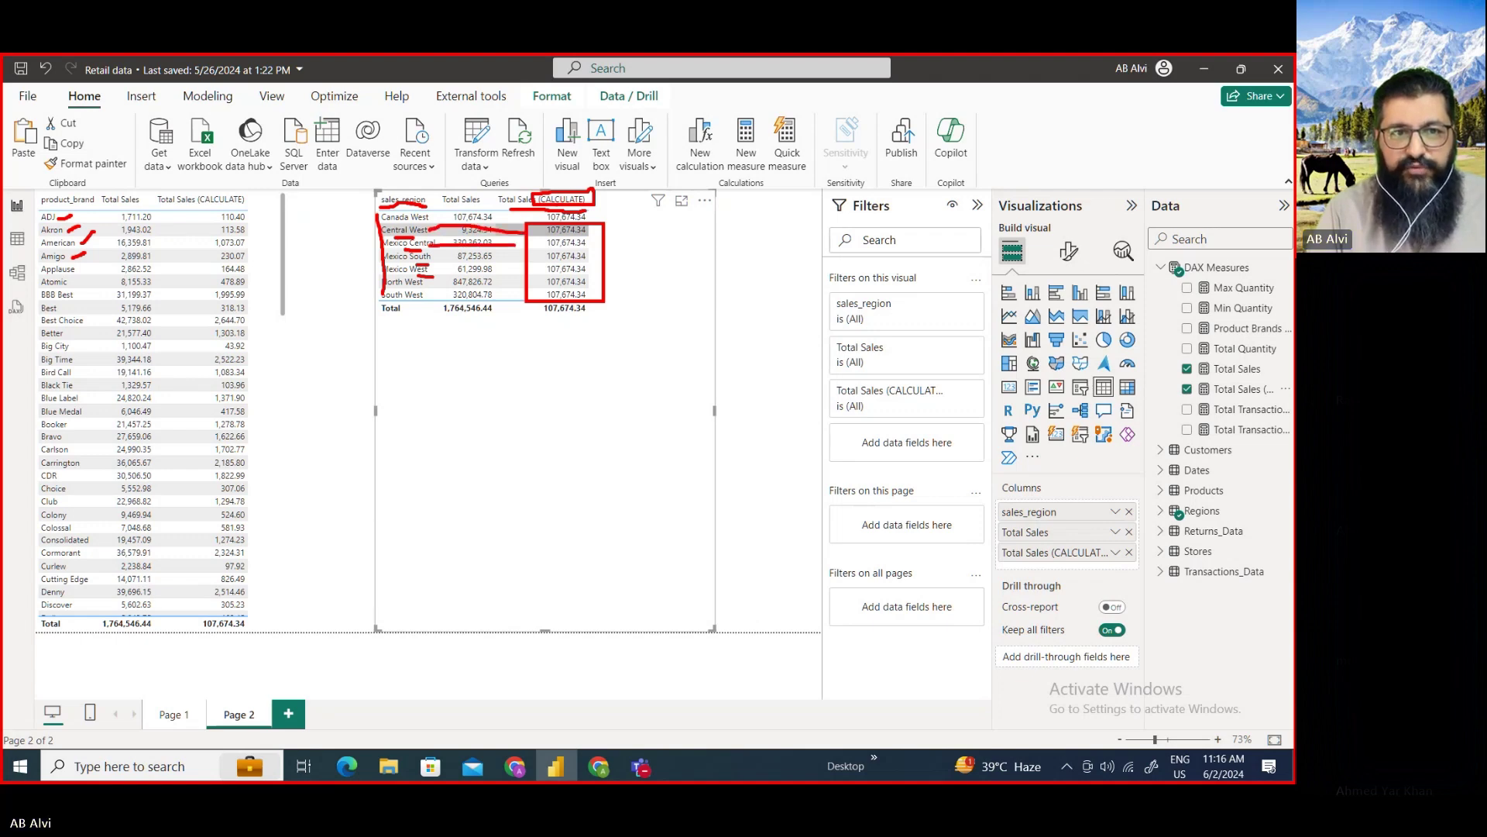
pyautogui.moveTo(521, 261); pyautogui.dragTo(423, 261)
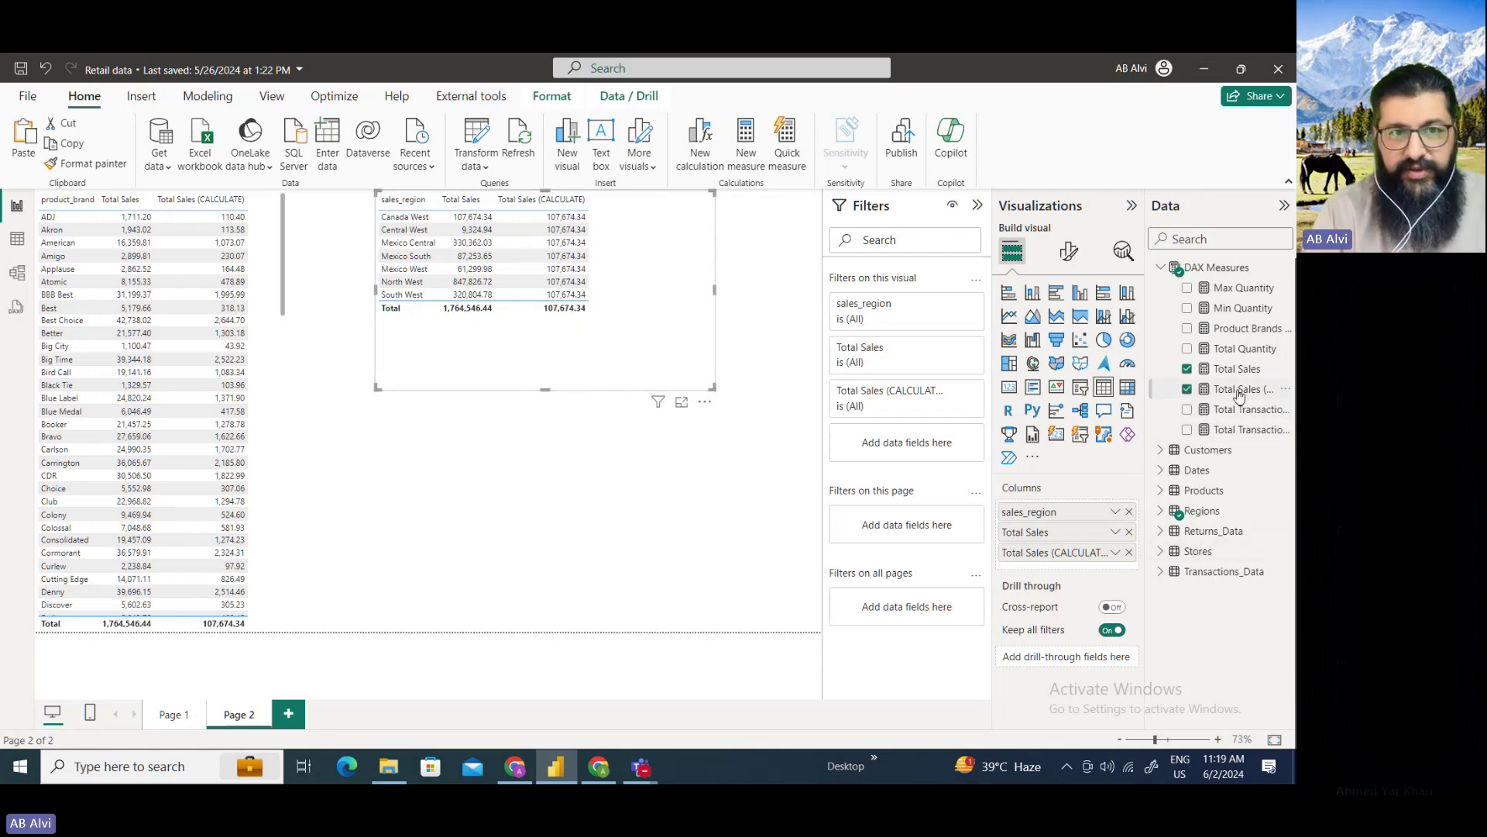
# Create a new measure in the DAX Measures table and name it Total Sales (KEEPFILTERS).
pyautogui.click(1216, 267)
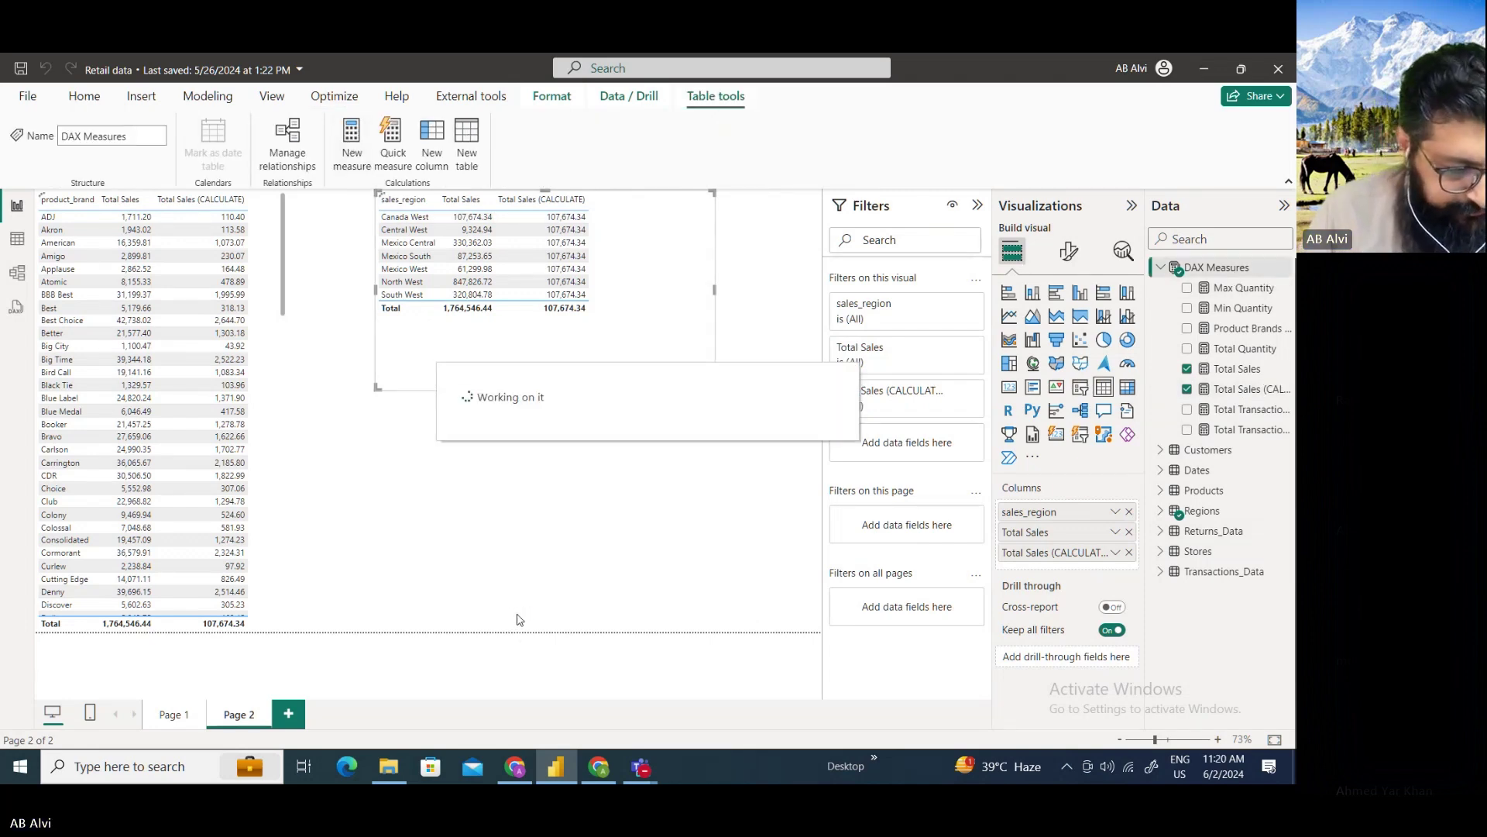
pyautogui.hotkey('alt', 'j')
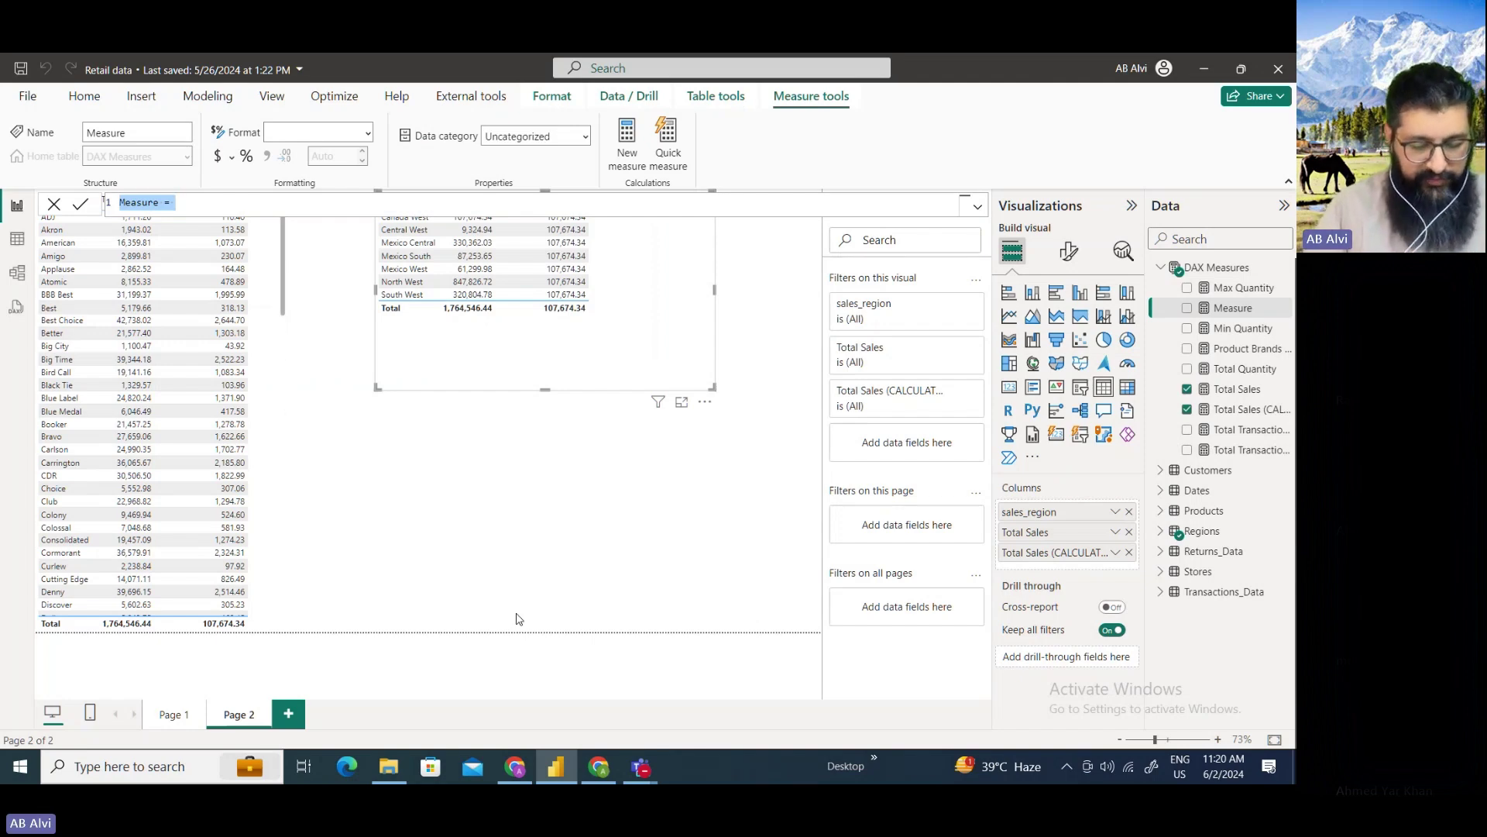
pyautogui.write('Total')
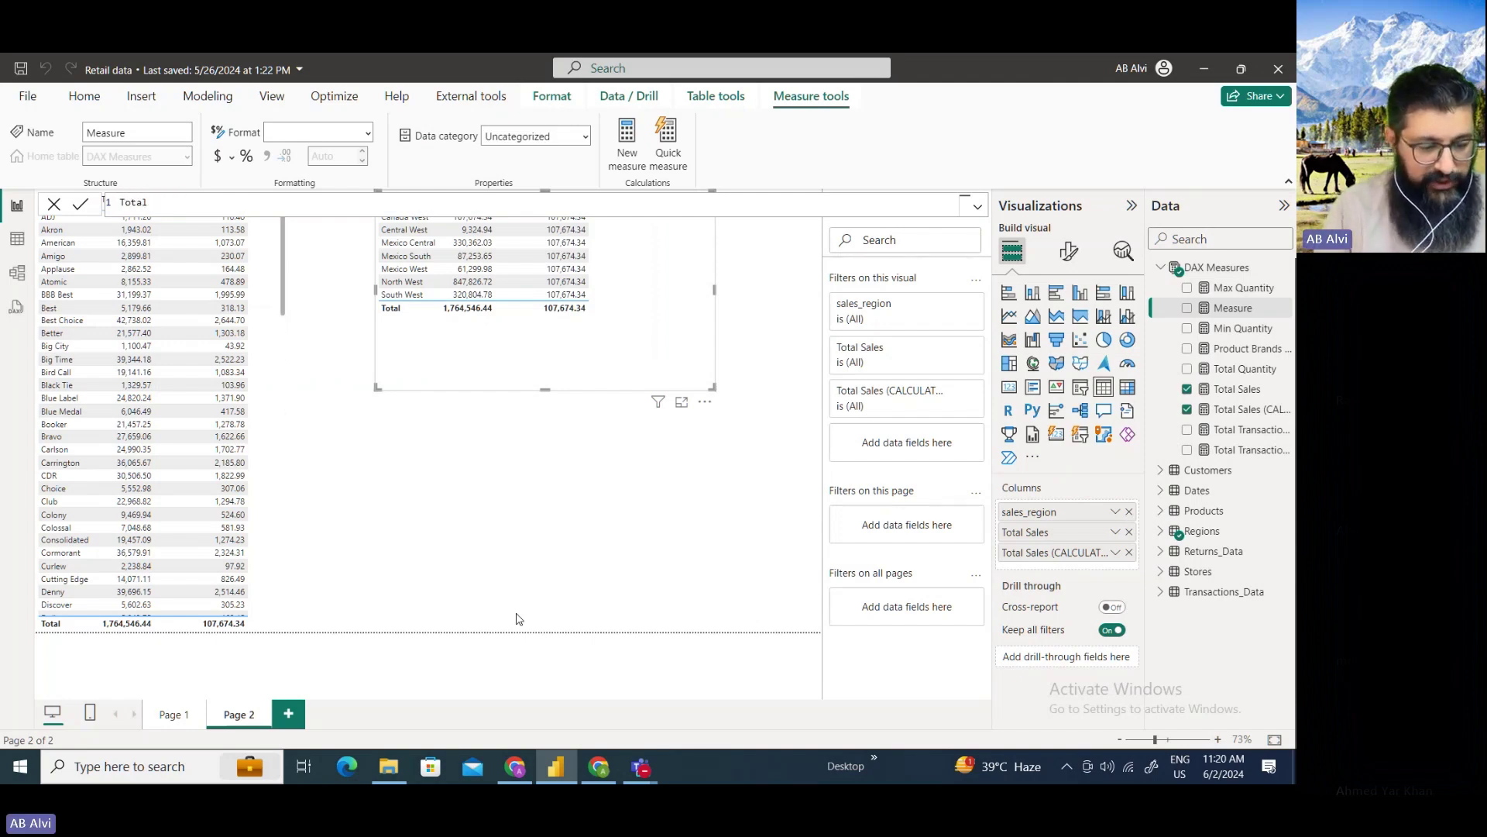
pyautogui.write(' Sales (')
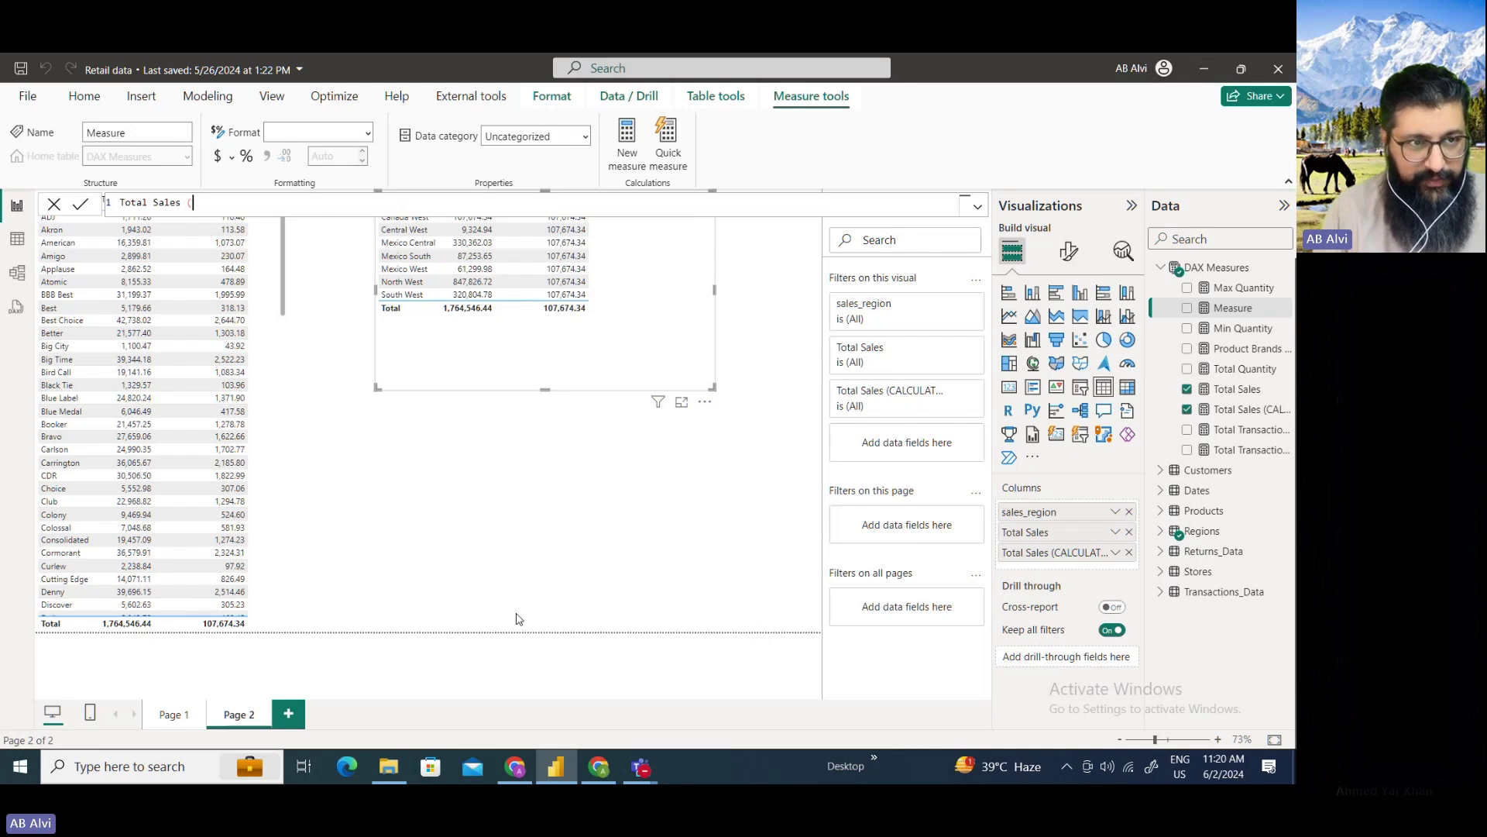
pyautogui.write('KEEP')
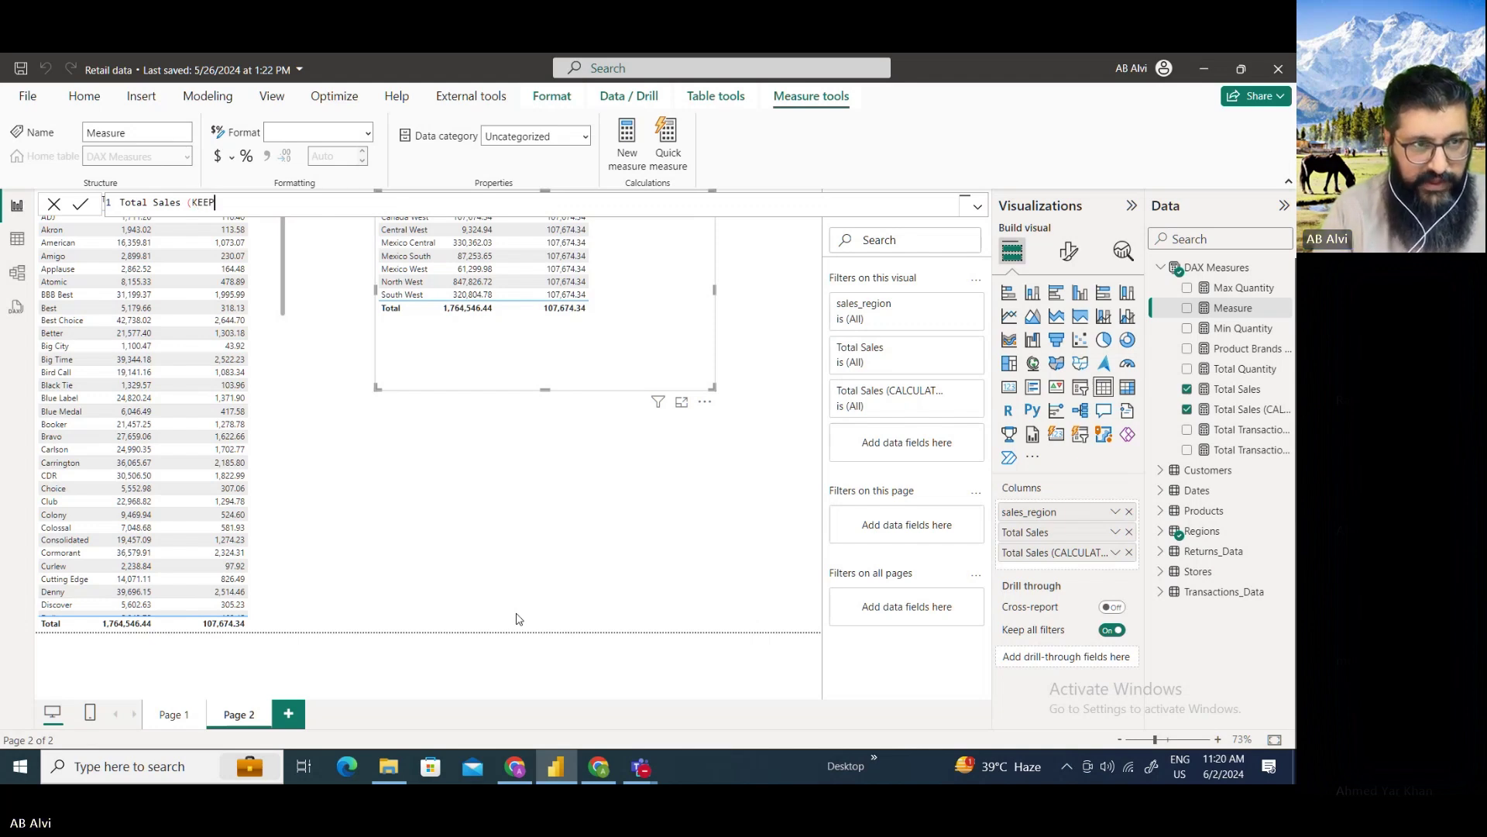
pyautogui.write('FILTERS')
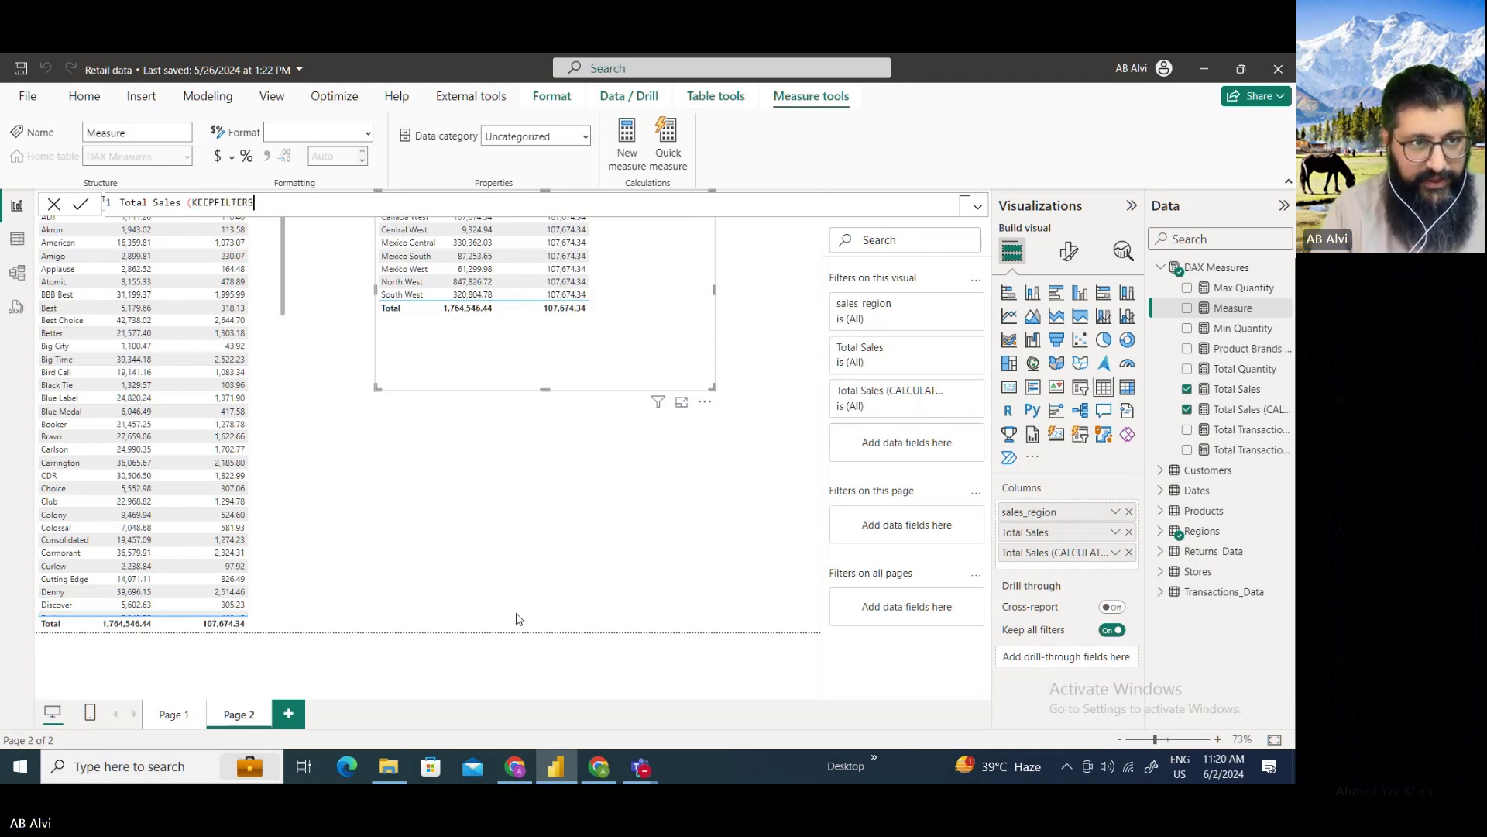
pyautogui.write(') =')
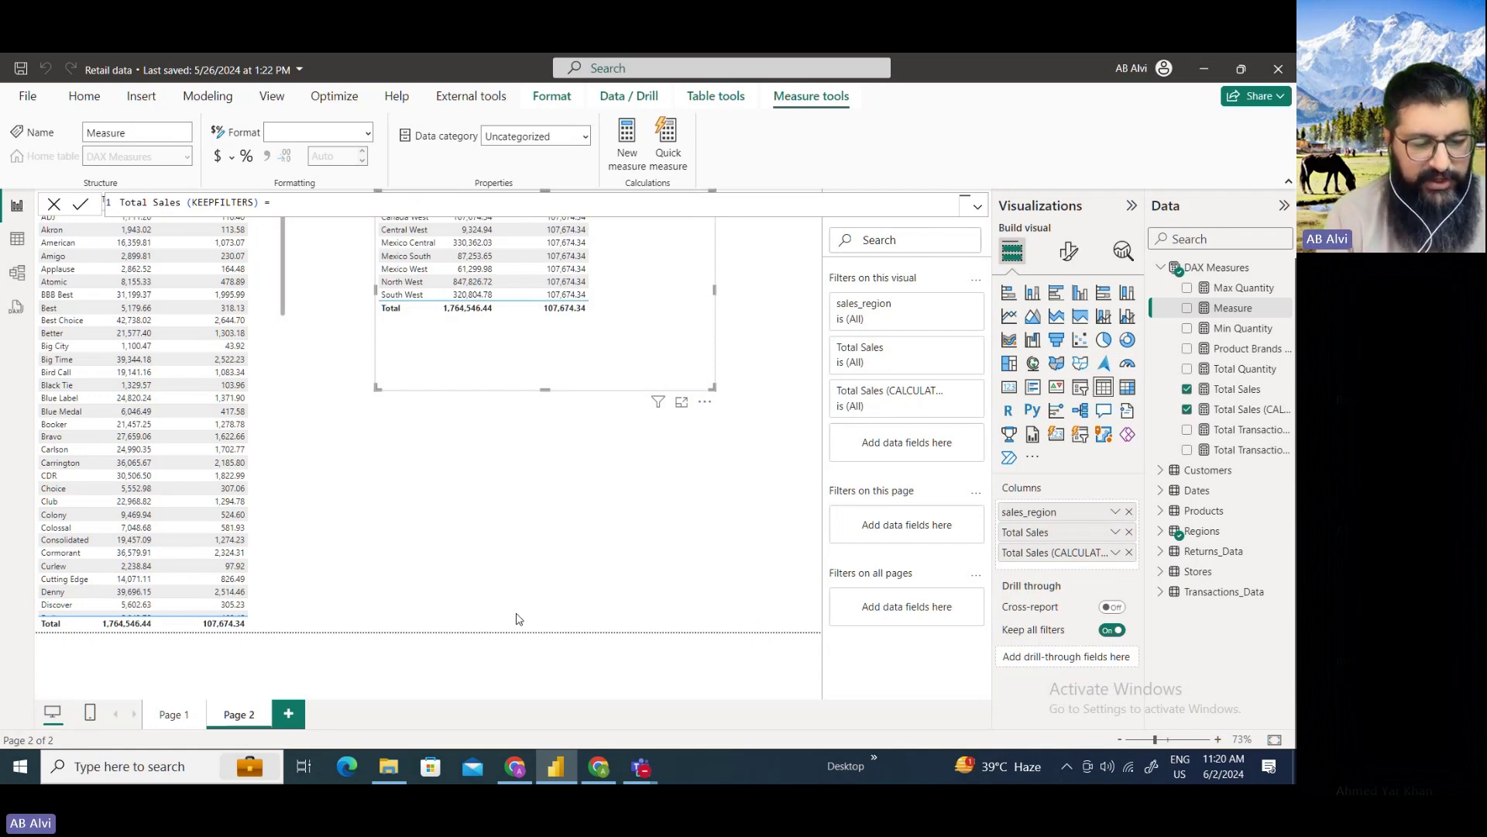
# Begin the measure's formula with CALCULATE, using the [Total Sales] measure as its expression.
pyautogui.write('ca')
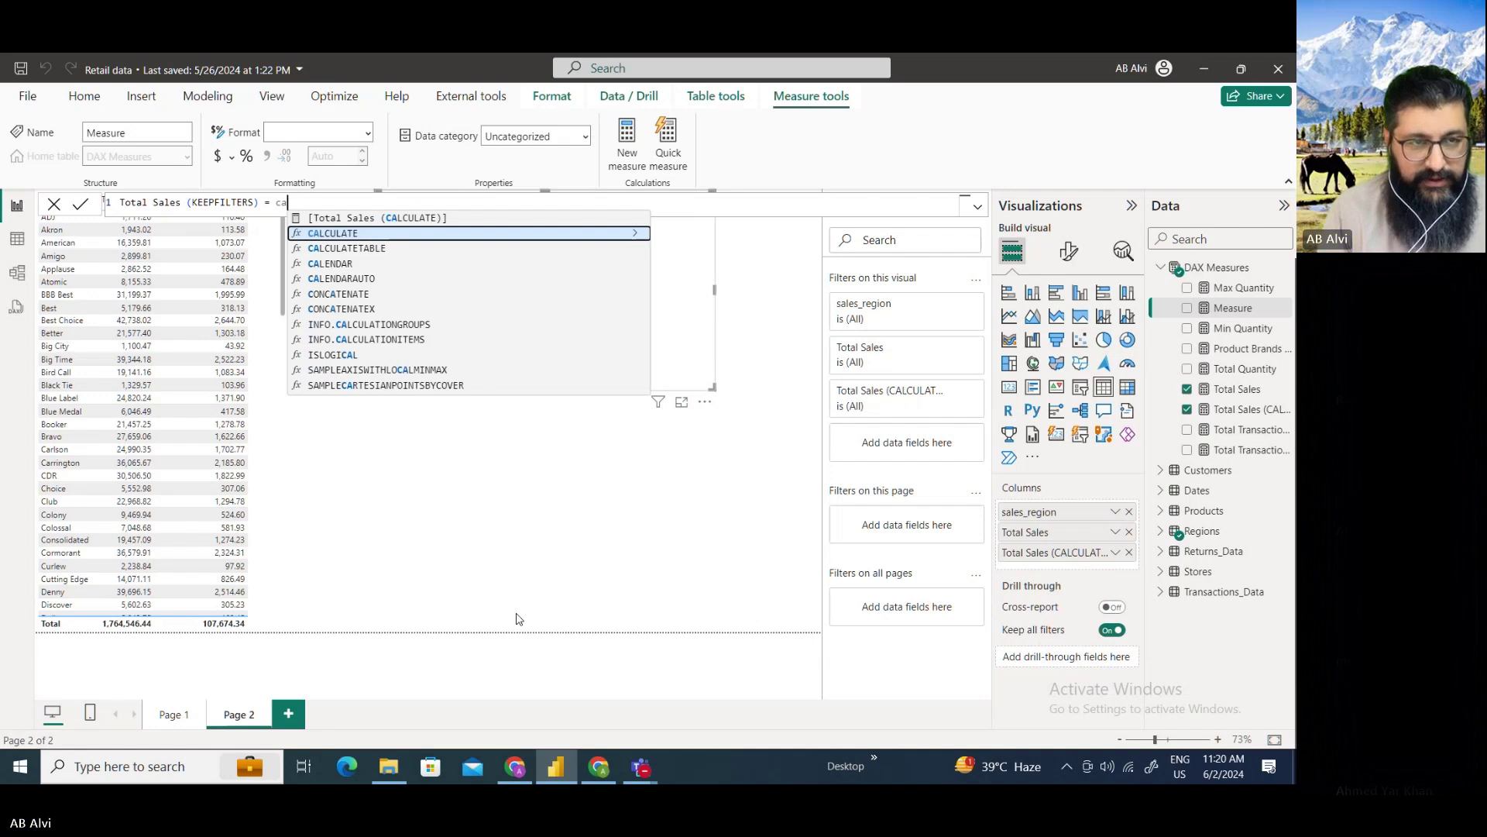
pyautogui.press('Tab')
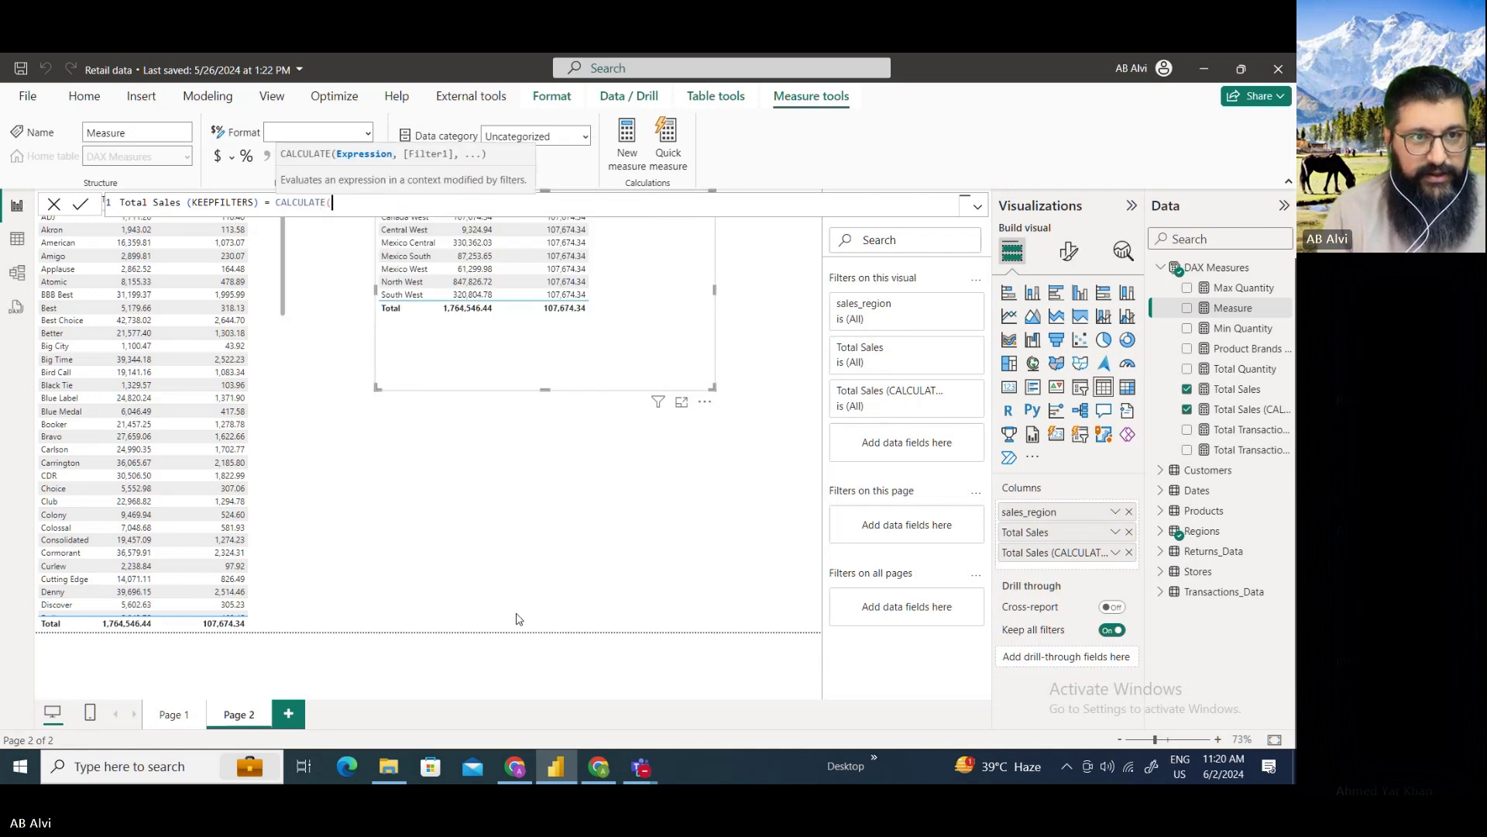
pyautogui.write('[')
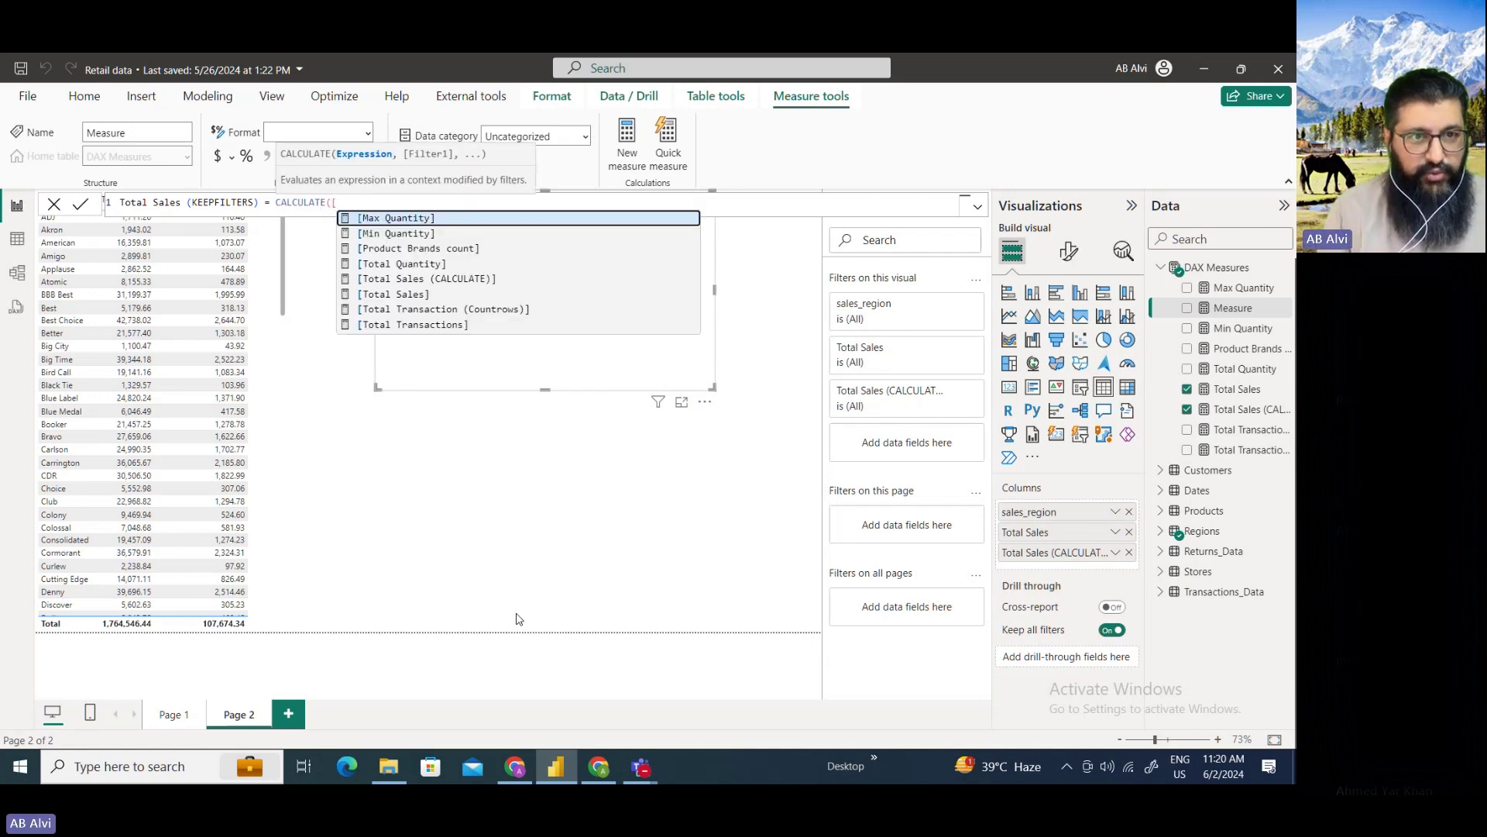
pyautogui.press('Down')
pyautogui.press('Down')
pyautogui.press('Down')
pyautogui.press('Down')
pyautogui.press('Down')
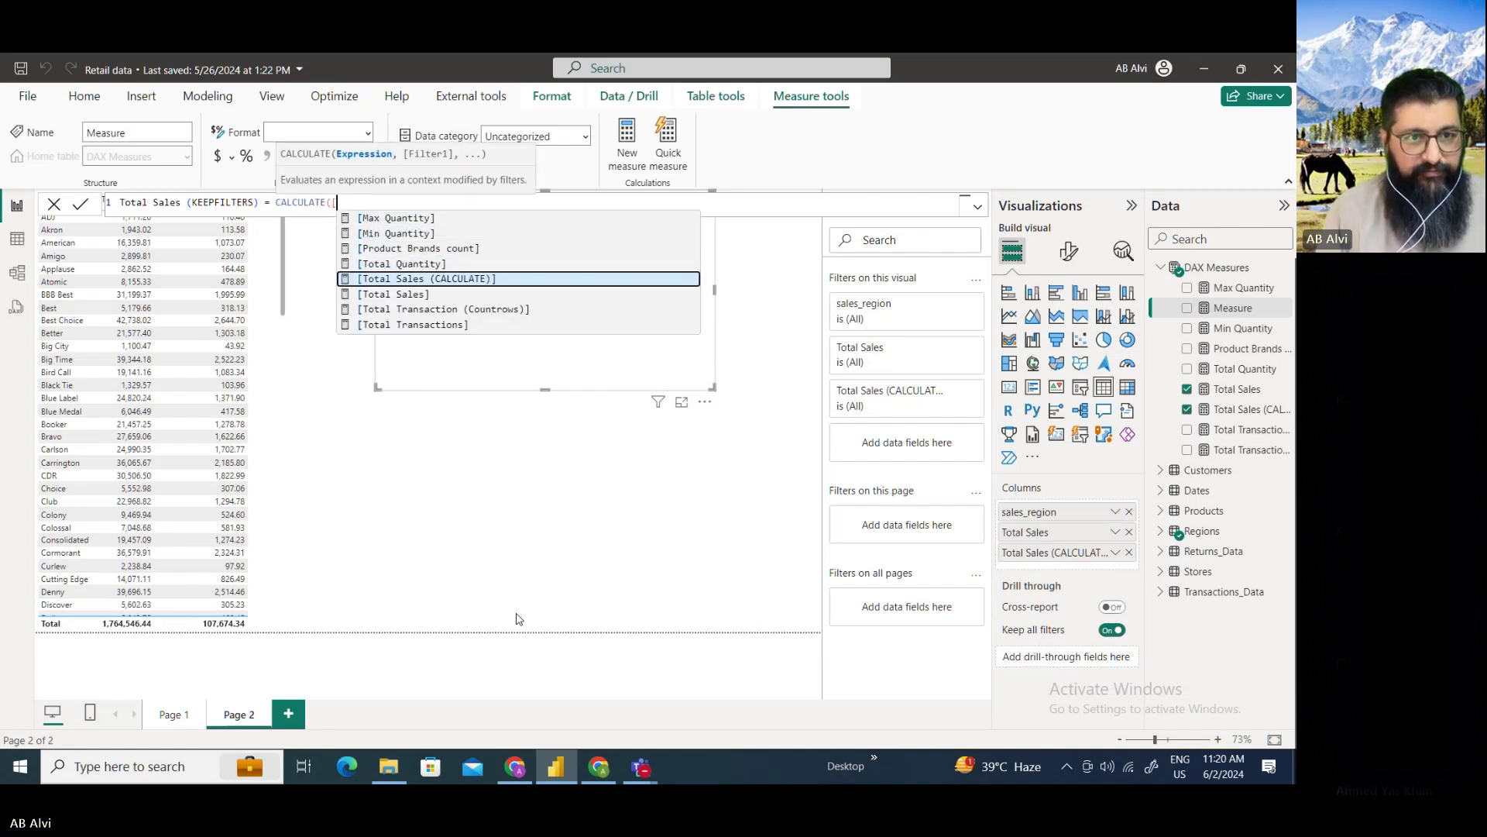
pyautogui.press('Tab')
pyautogui.write(',')
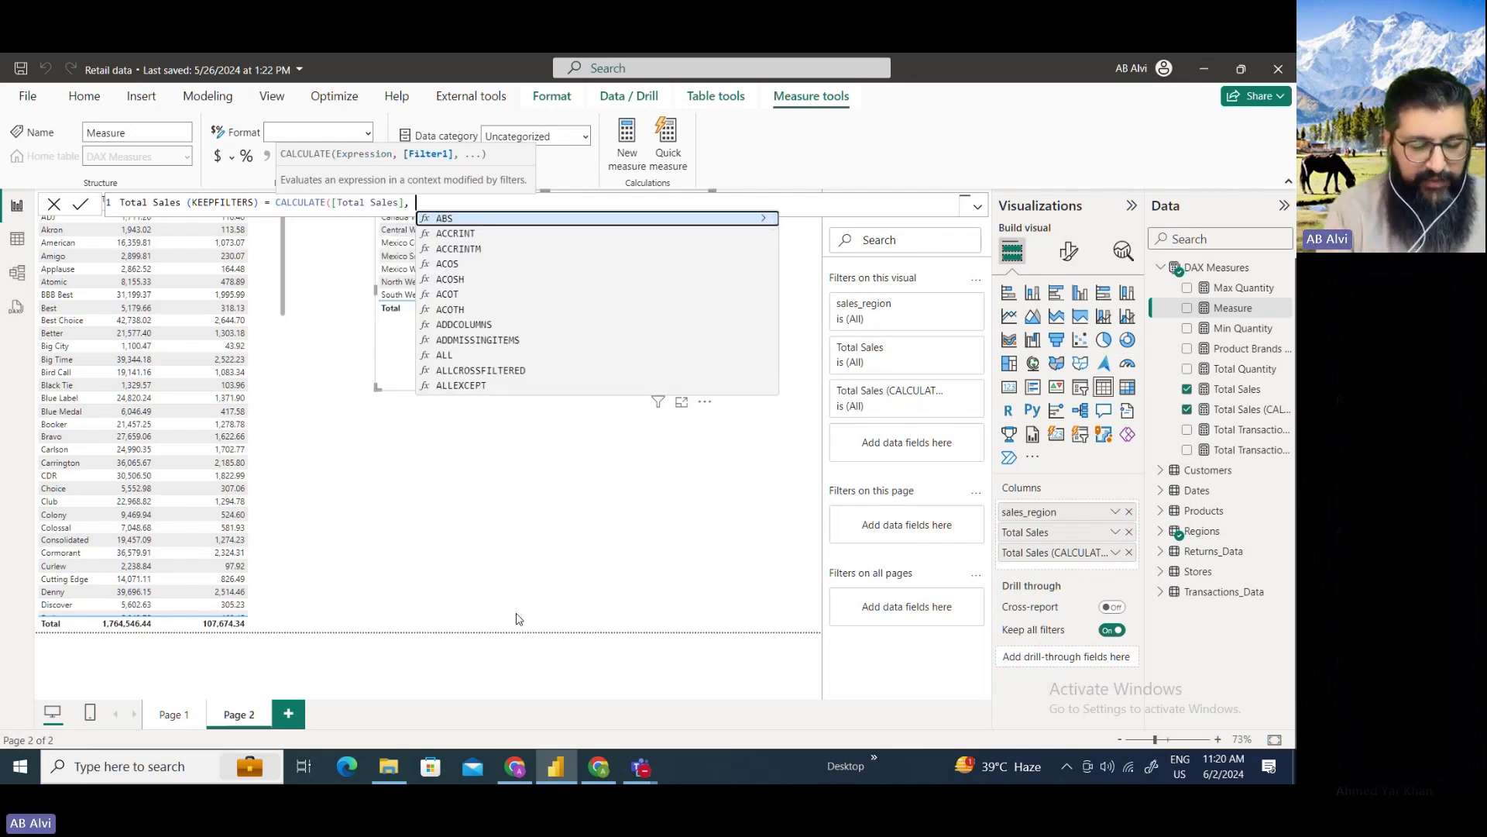
# Add KEEPFILTERS as the filter argument of CALCULATE and review the function's description.
pyautogui.write(' kee')
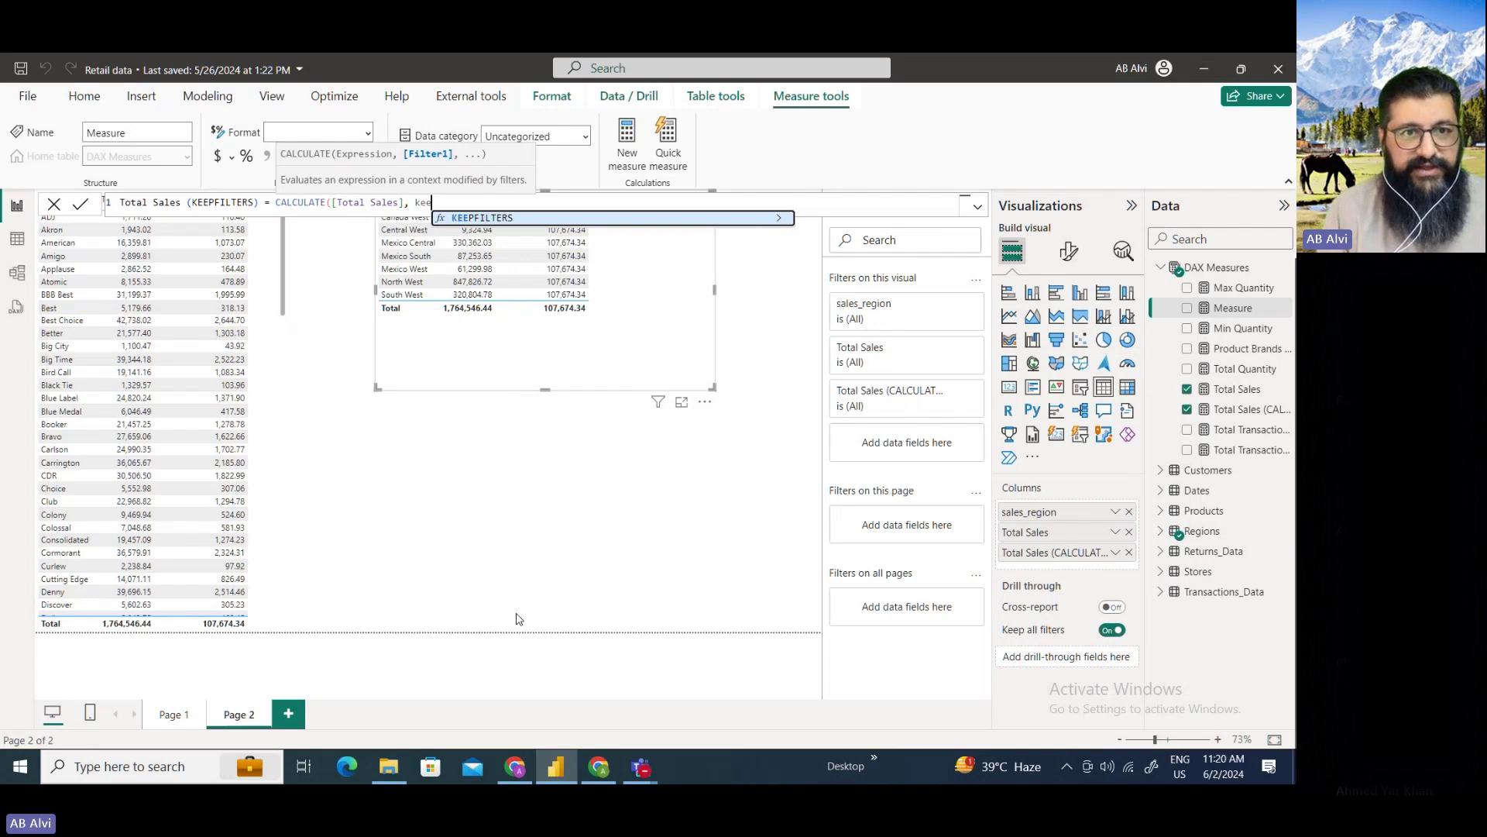
pyautogui.press('Tab')
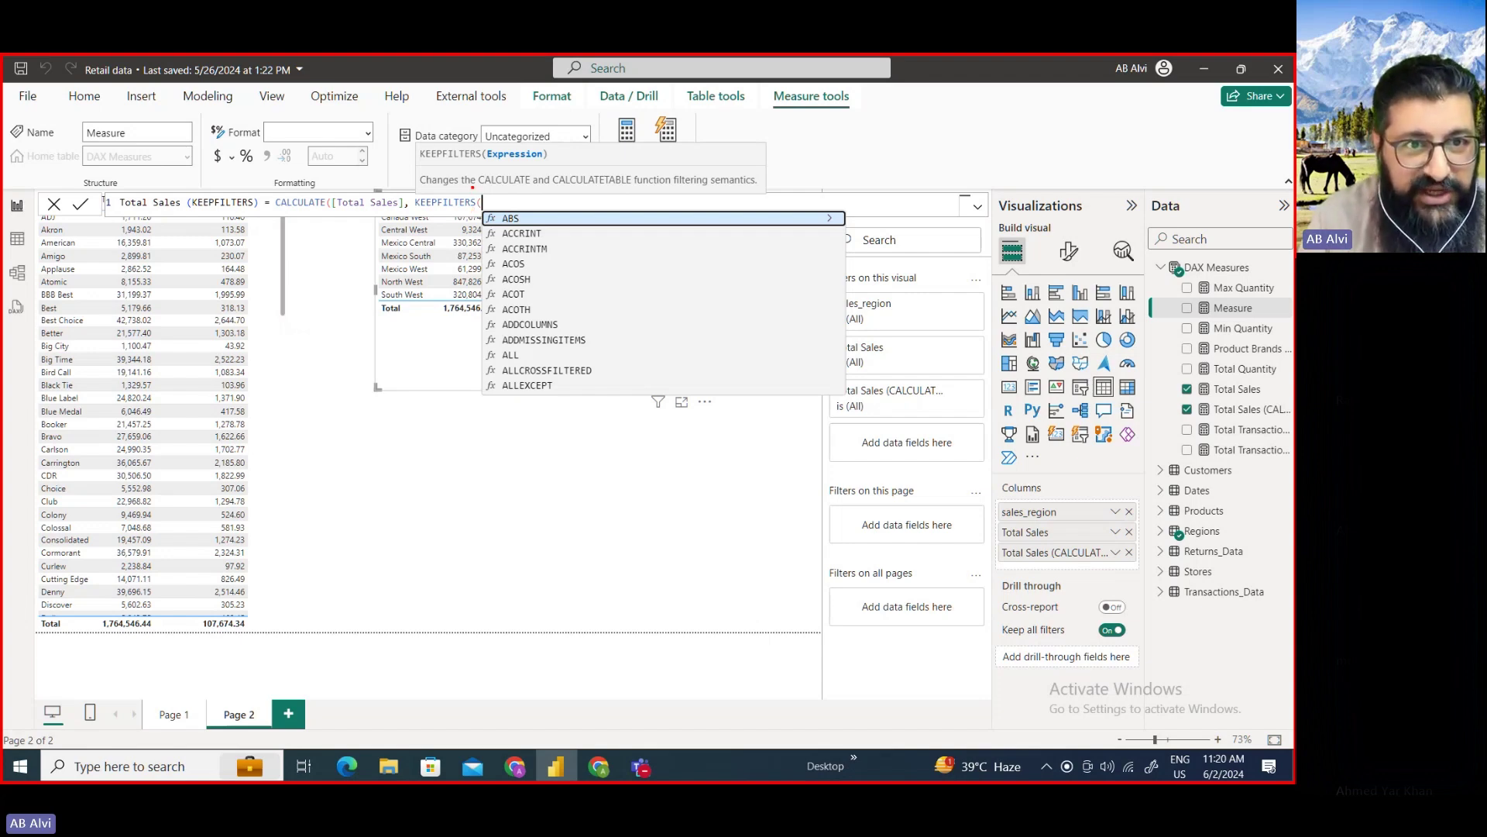
pyautogui.moveTo(472, 187); pyautogui.dragTo(494, 186)
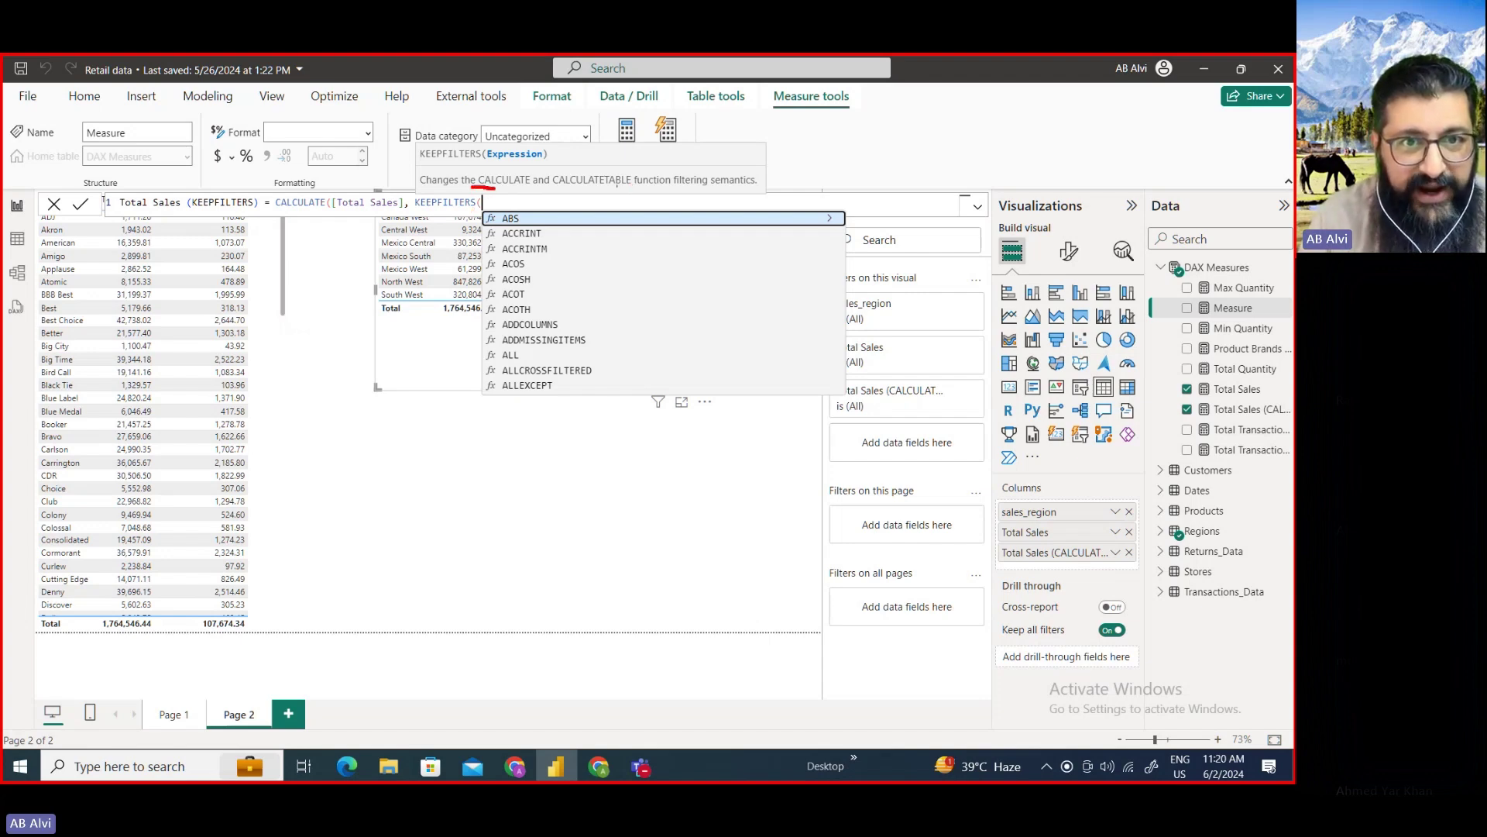
pyautogui.moveTo(673, 189); pyautogui.dragTo(756, 186)
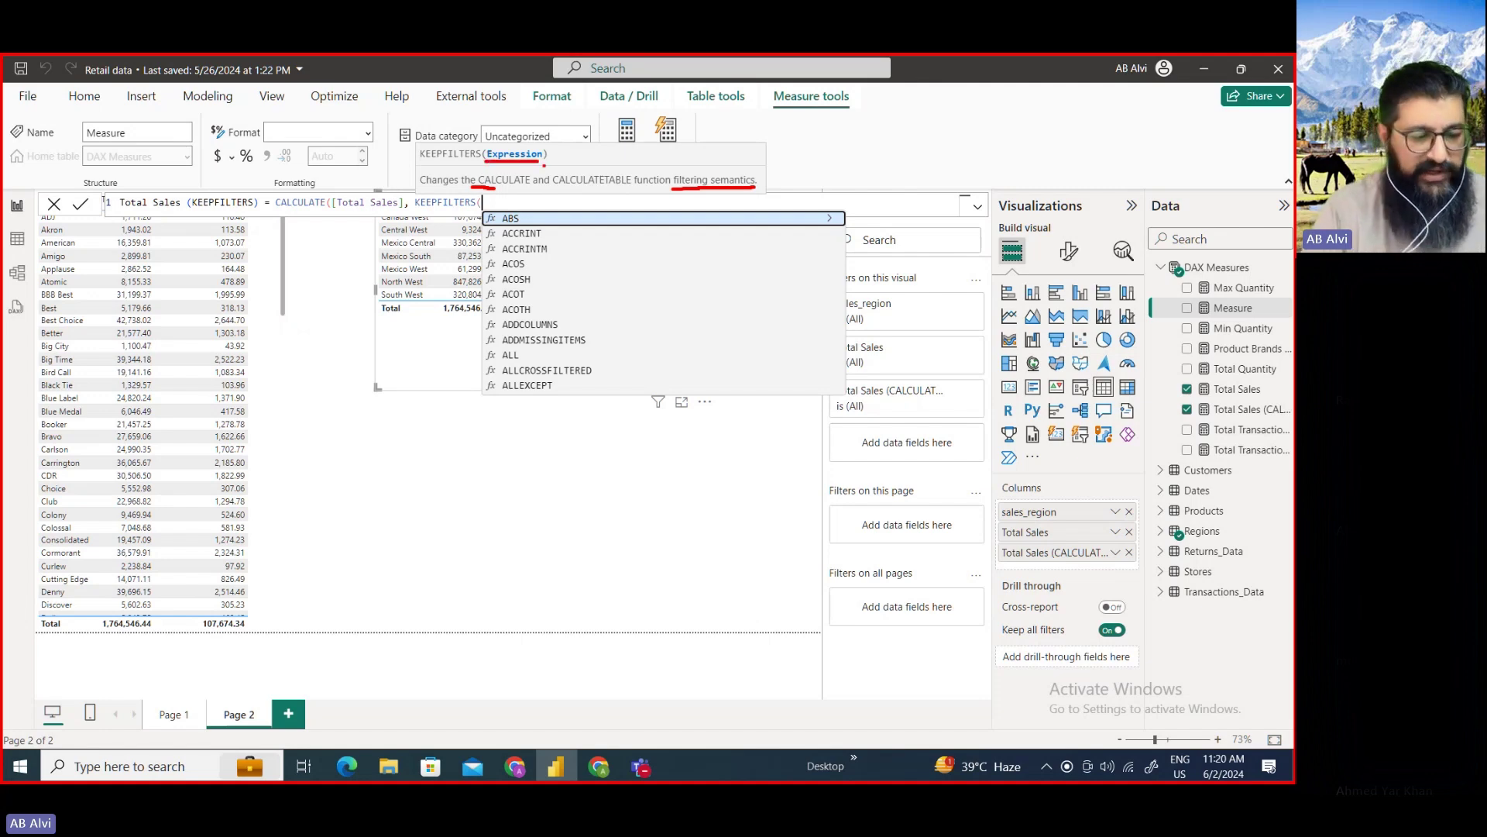
pyautogui.press('Escape')
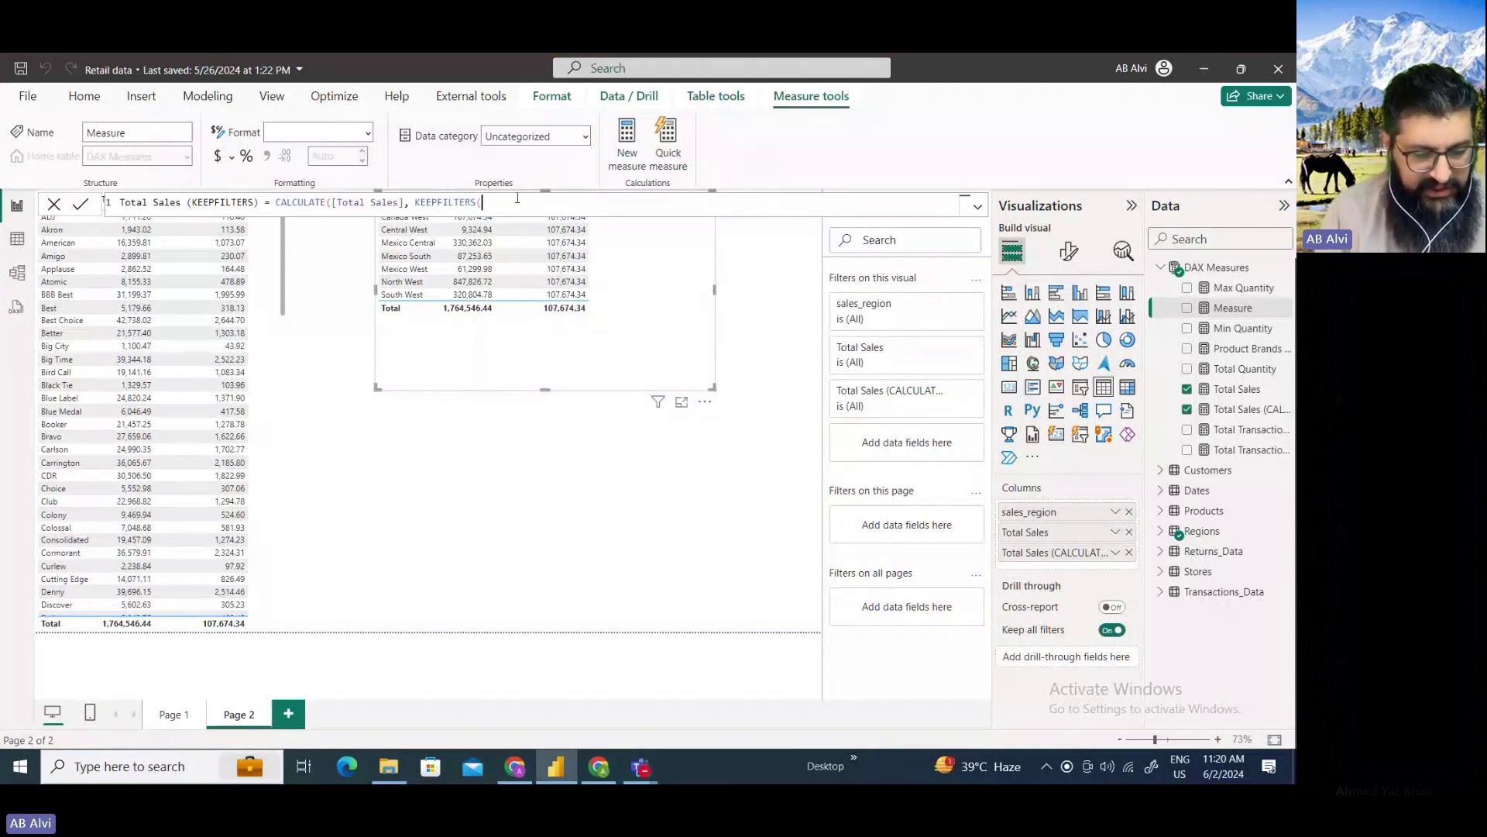
# Complete the KEEPFILTERS condition as Regions[sales_region] = "Canada West", close both functions and commit the measure.
pyautogui.write('sa')
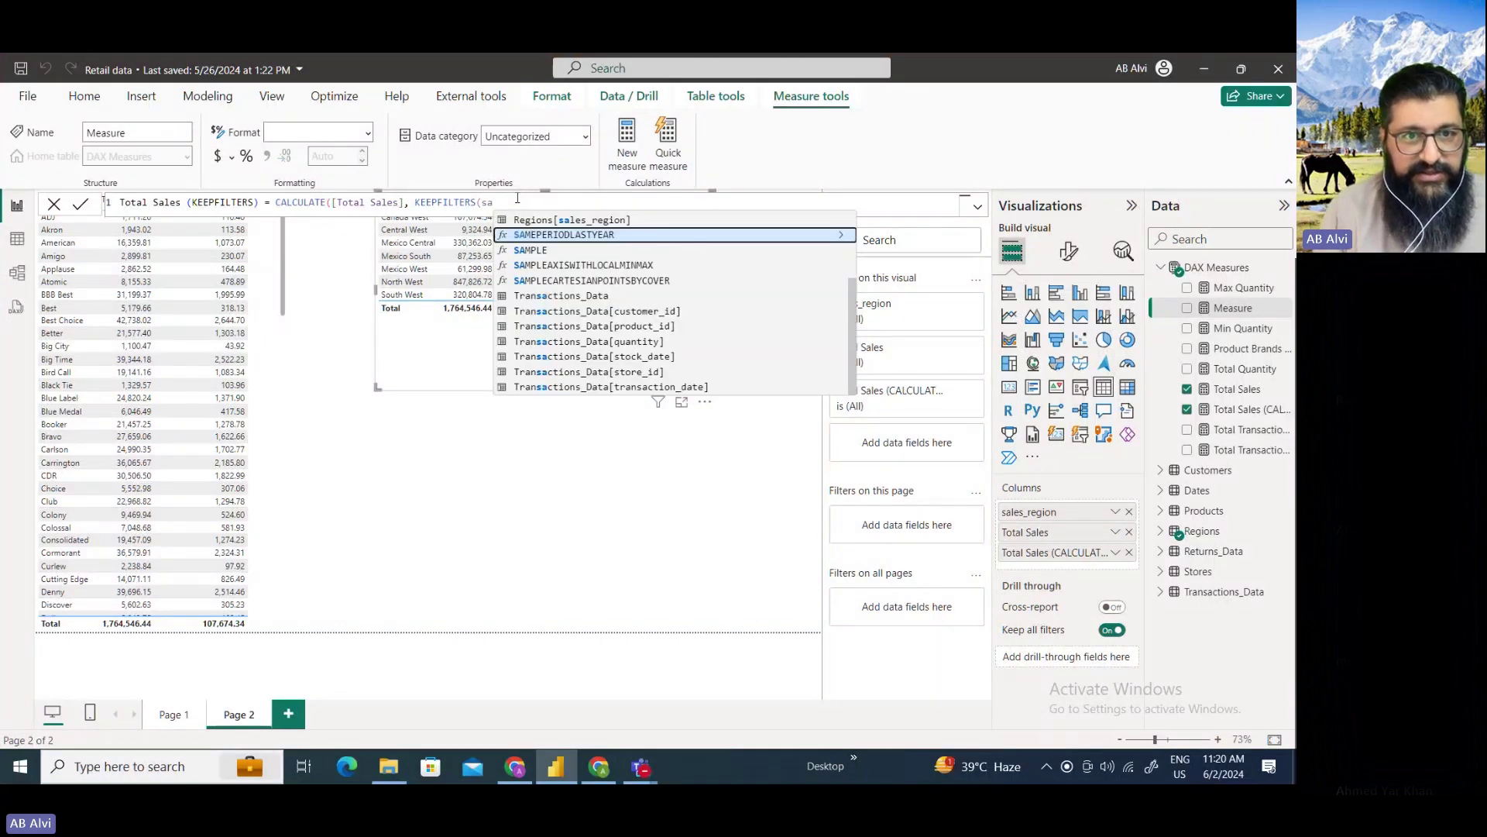
pyautogui.press('Up')
pyautogui.press('Tab')
pyautogui.write('= "Canada West"')
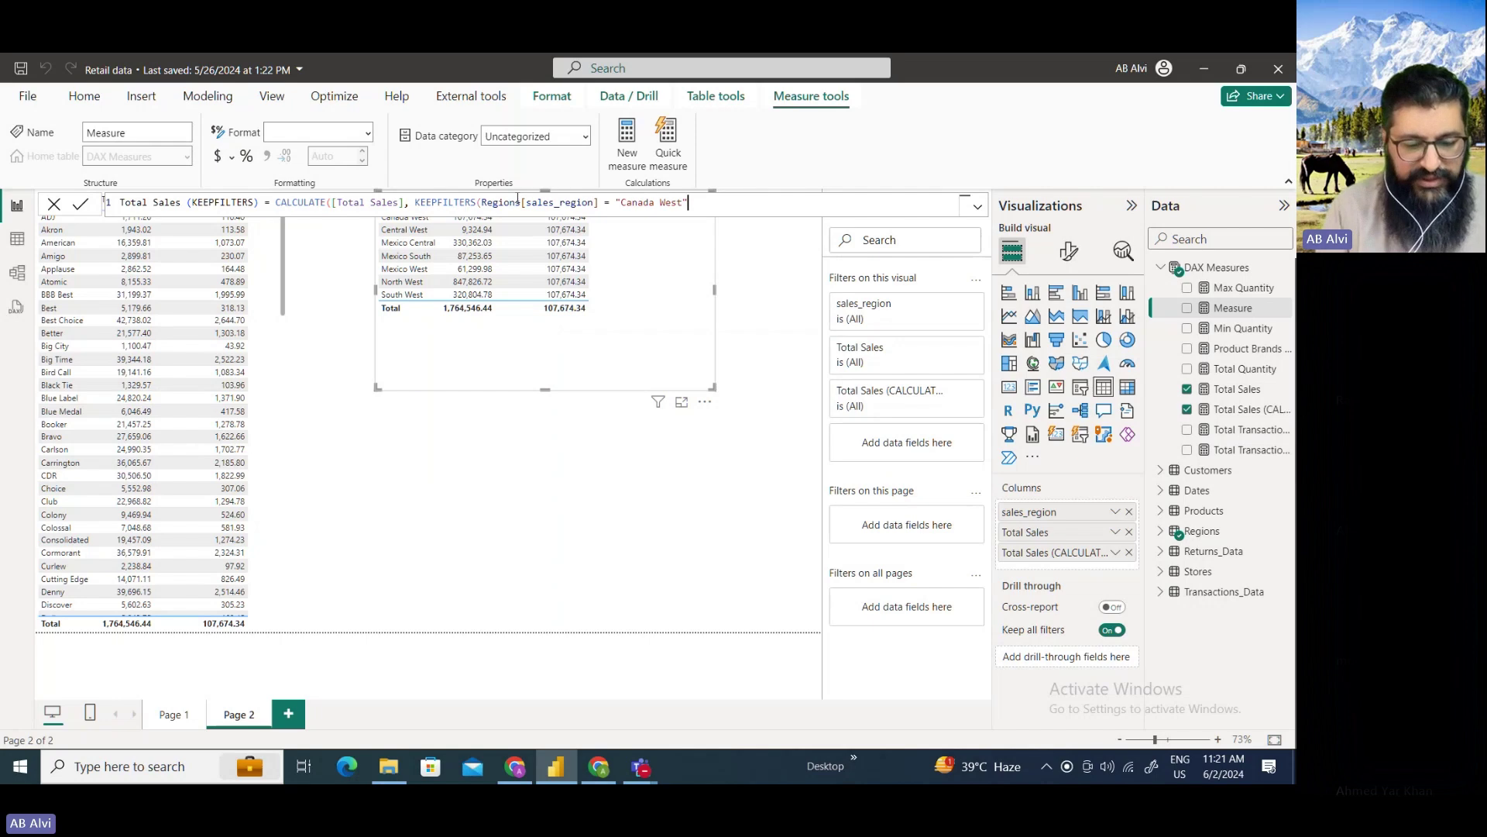
pyautogui.write('))')
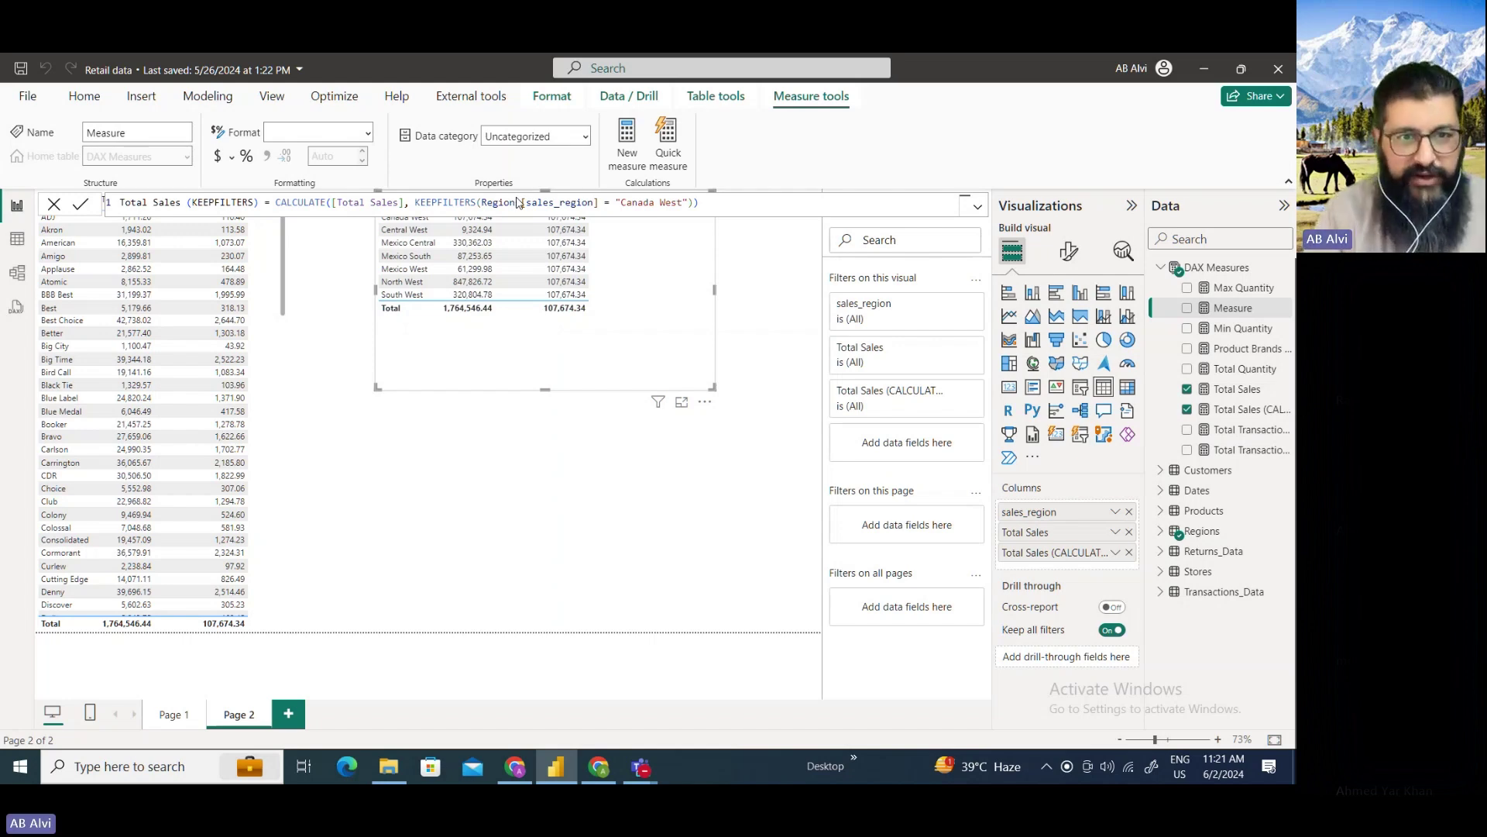
pyautogui.press('Return')
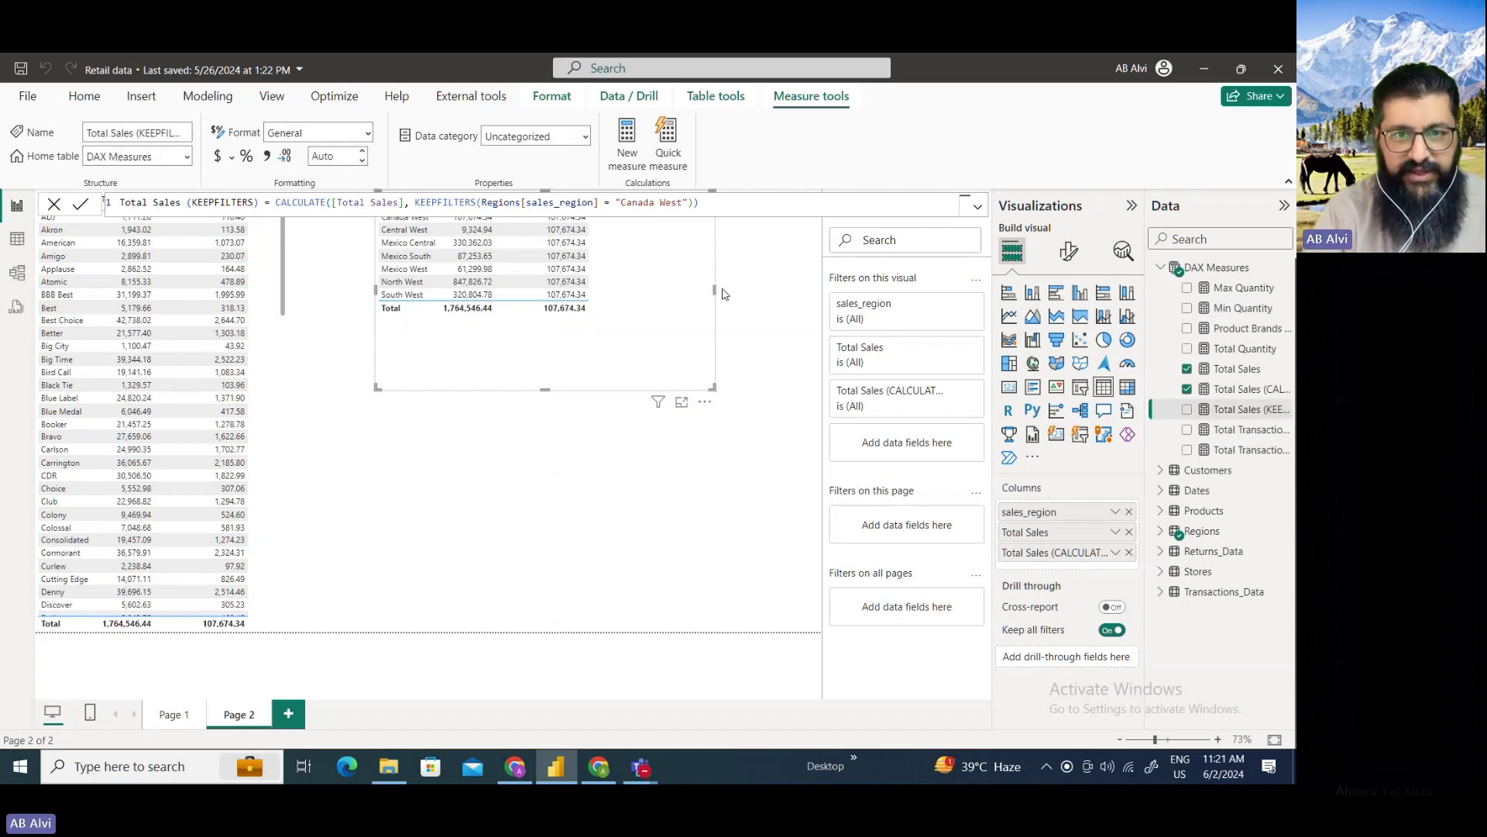
# Widen the sales_region table and add the Total Sales (KEEPFILTERS) measure to it.
pyautogui.moveTo(714, 287); pyautogui.dragTo(775, 289)
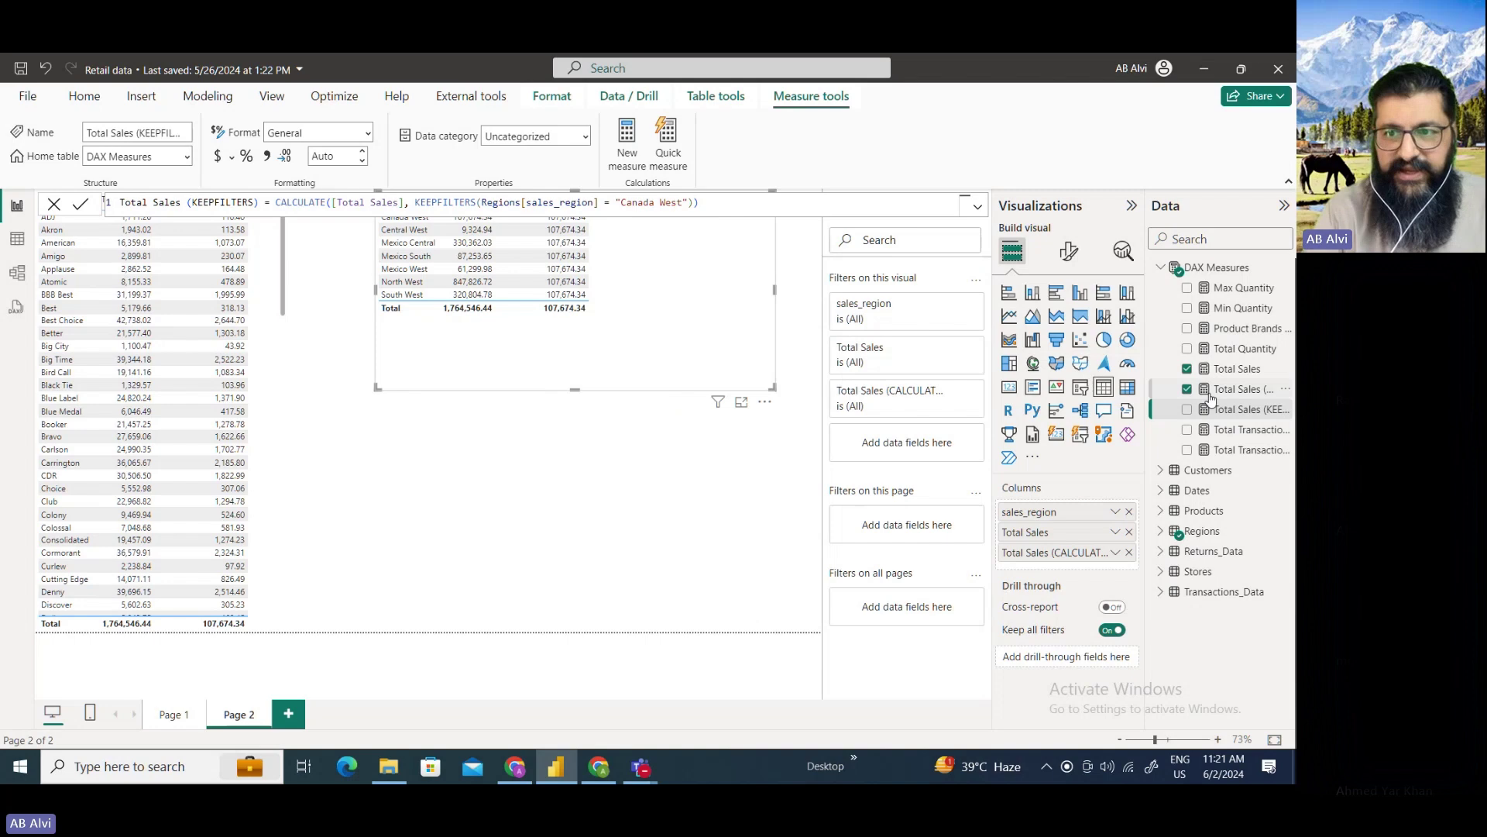
pyautogui.moveTo(1230, 415); pyautogui.dragTo(697, 285)
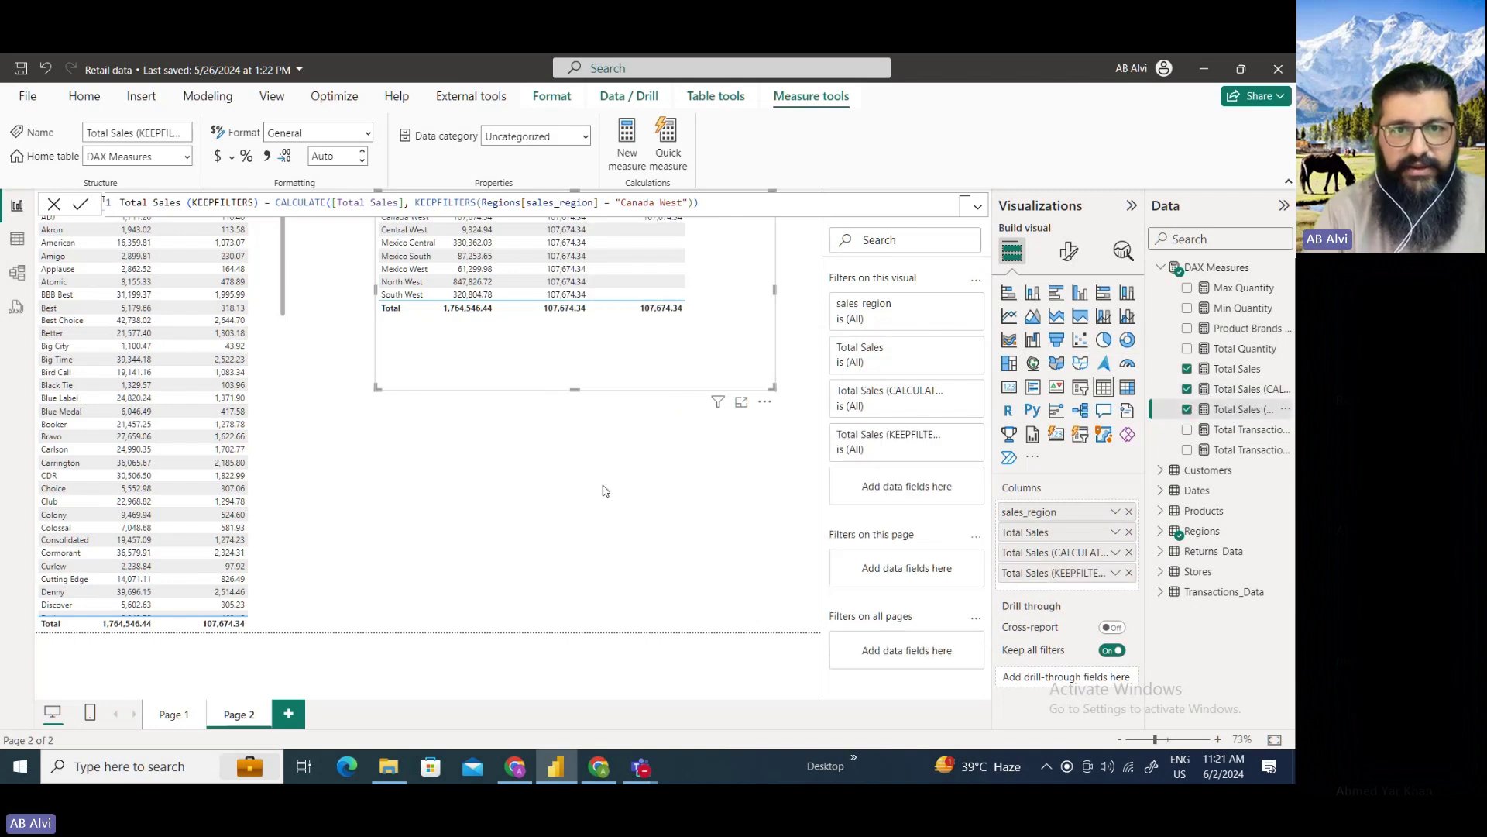
pyautogui.click(603, 492)
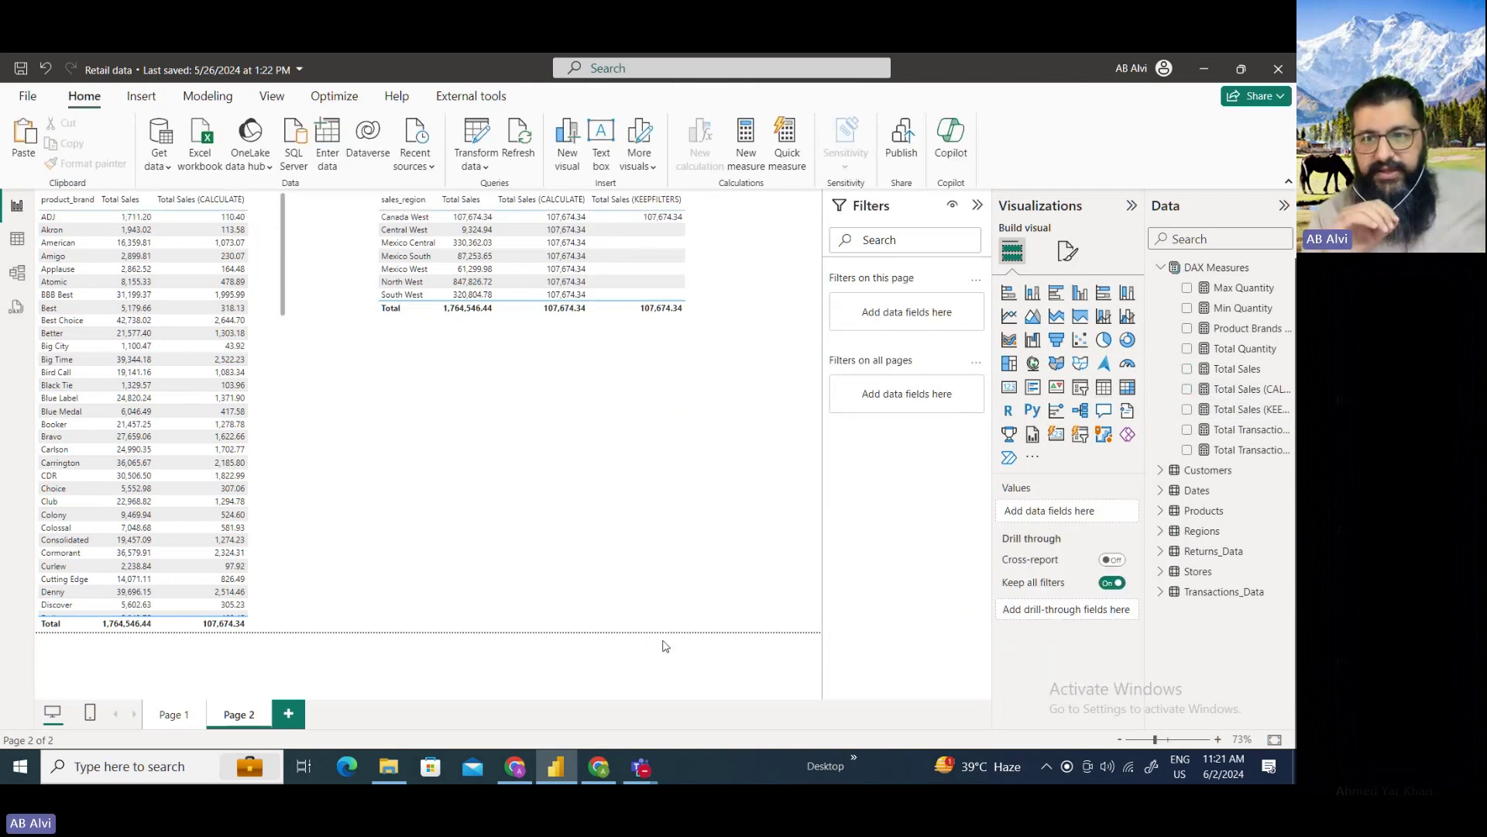
# Examine the Total Sales (KEEPFILTERS) column and the Total row of the sales_region table, marking the Canada West cell and the Total Sales (CALCULATE) total.
pyautogui.hotkey('ctrl', '2')
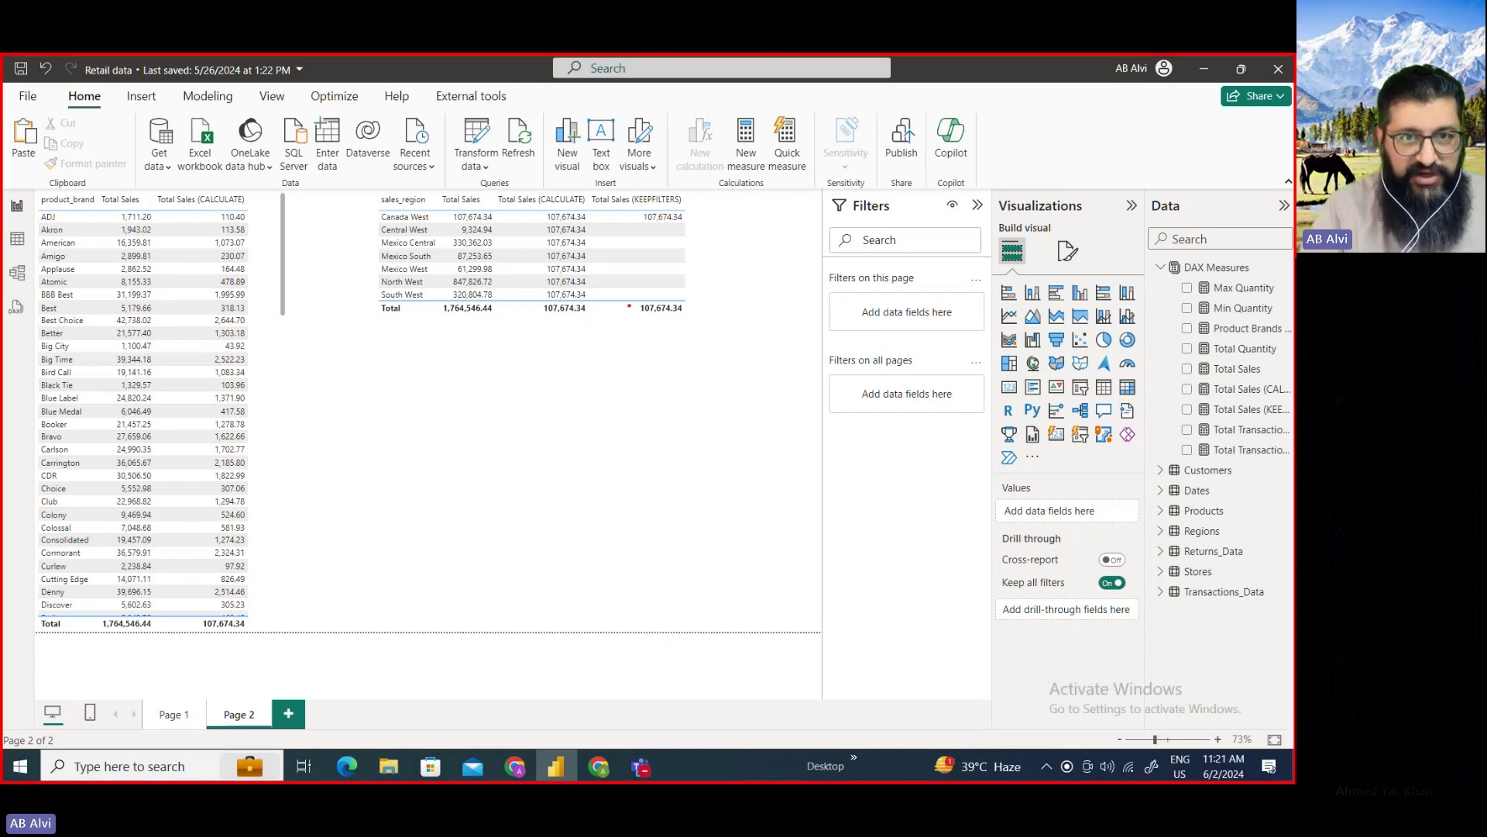
pyautogui.moveTo(639, 205); pyautogui.dragTo(686, 226)
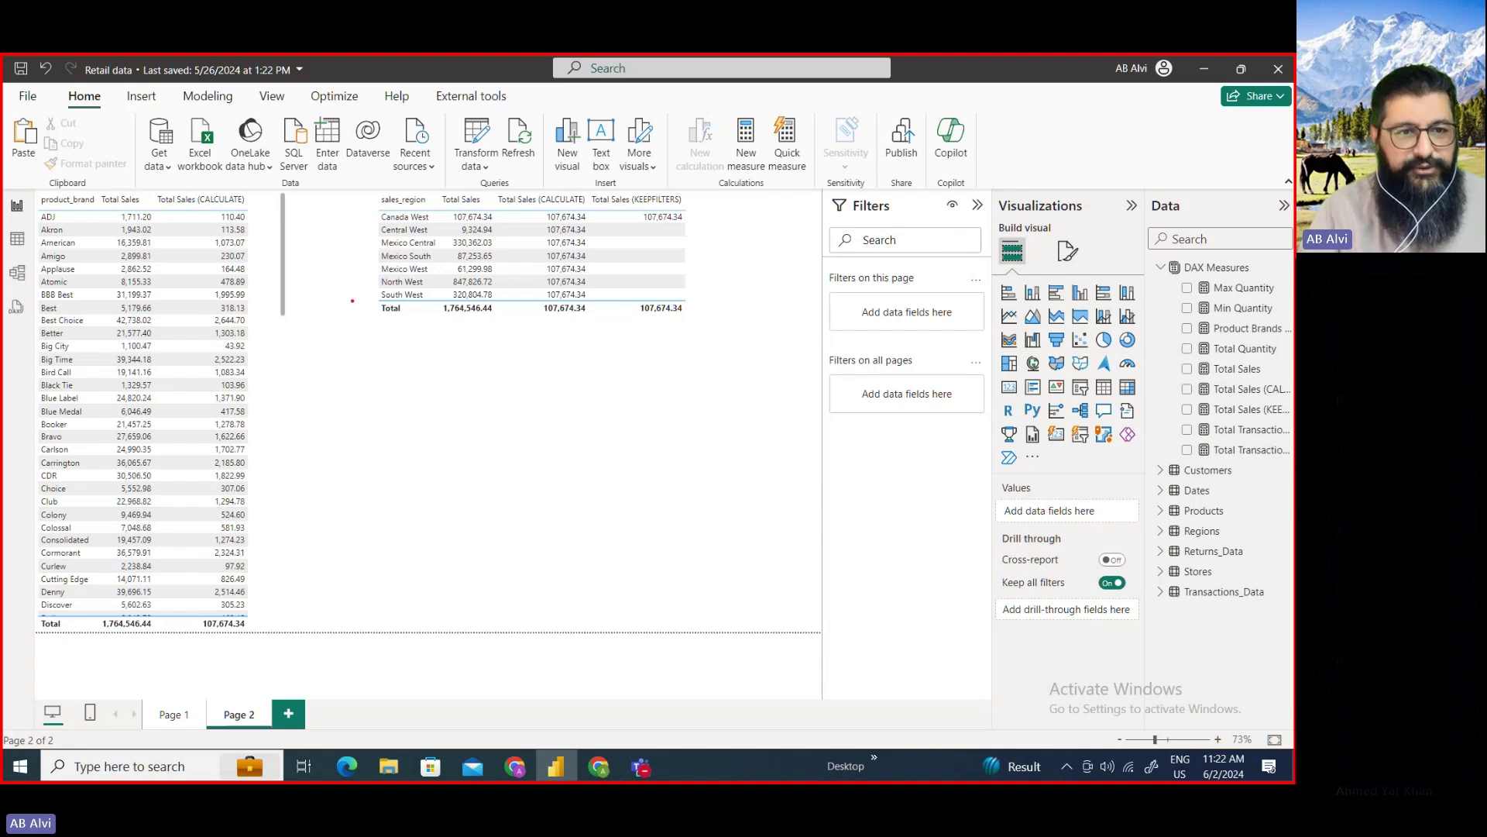
pyautogui.moveTo(358, 297)
pyautogui.mouseDown()
pyautogui.moveTo(423, 330)
pyautogui.moveTo(715, 320)
pyautogui.mouseUp()
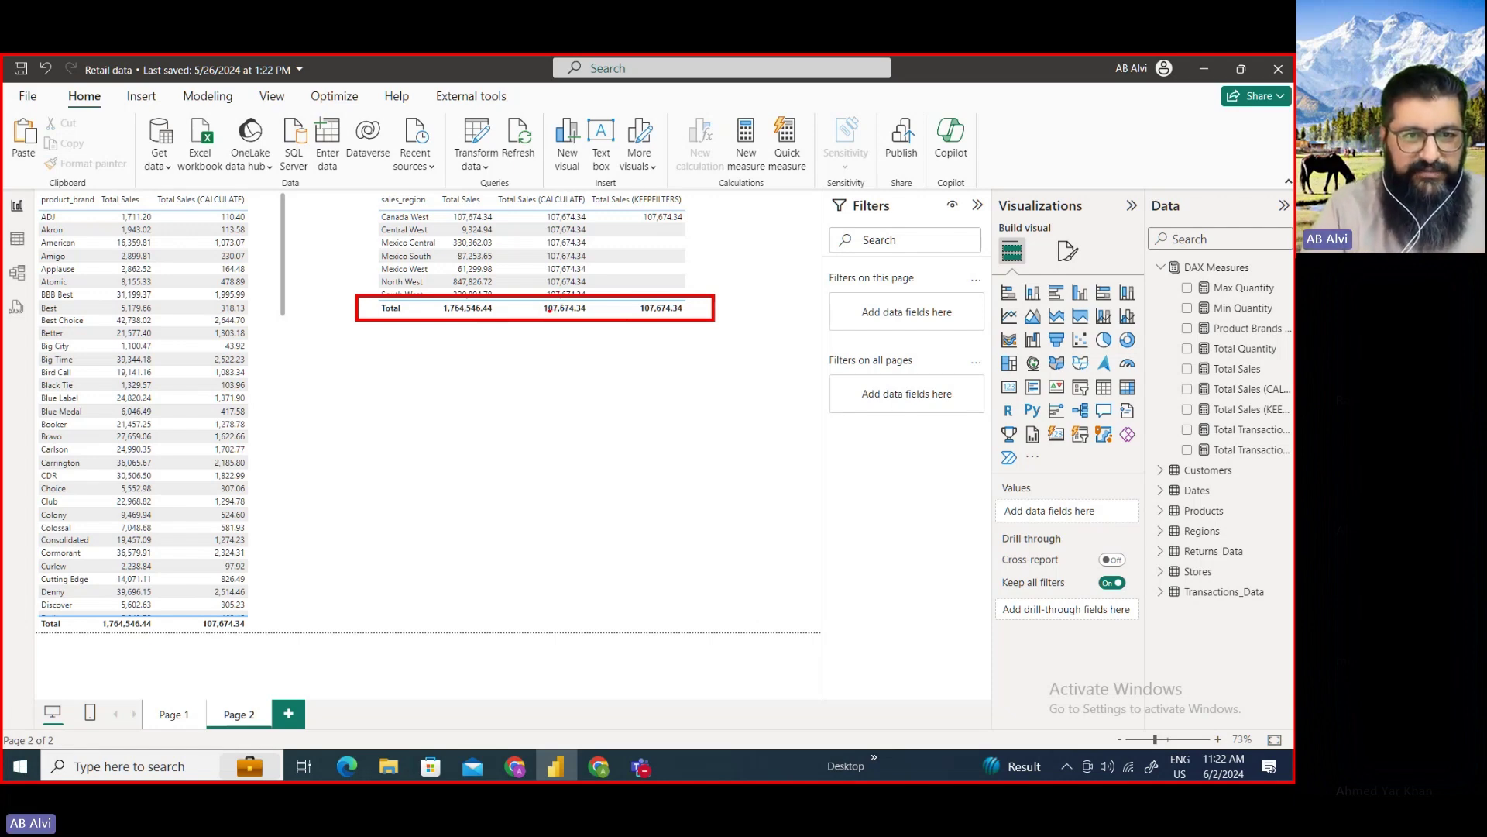
pyautogui.press('Escape')
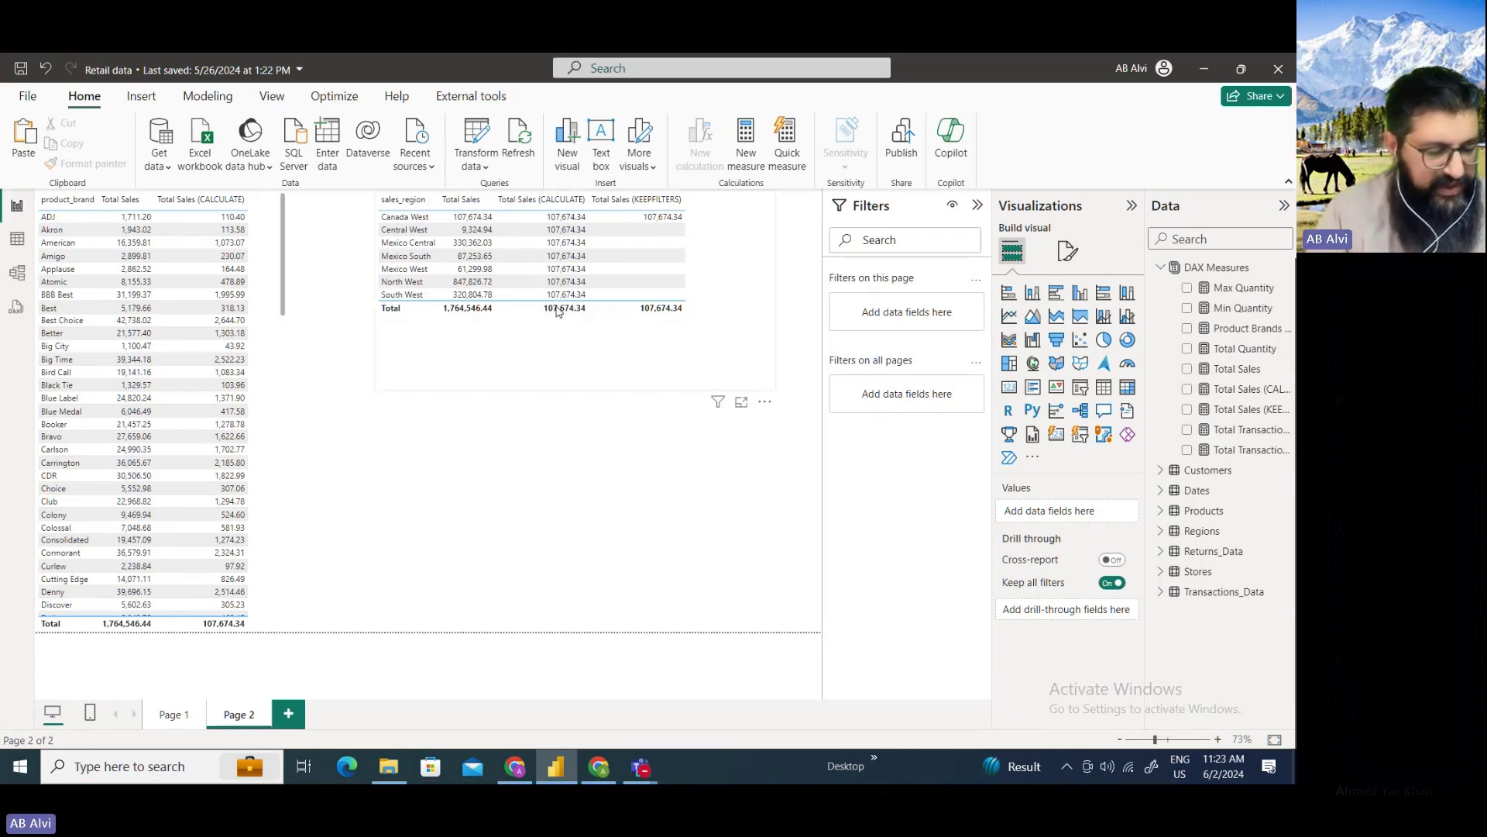
pyautogui.hotkey('ctrl', '2')
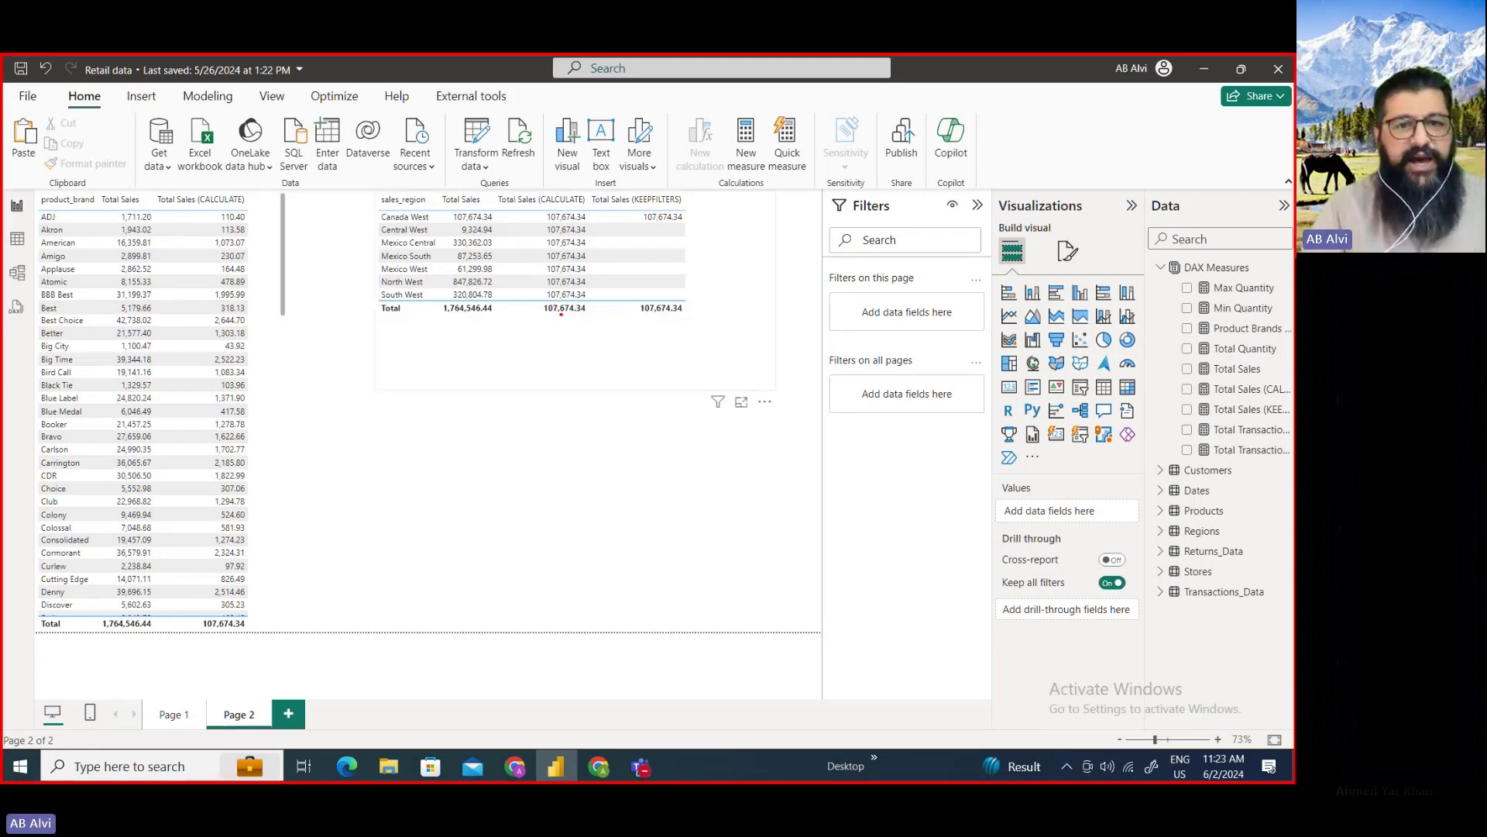
pyautogui.moveTo(531, 297); pyautogui.dragTo(594, 323)
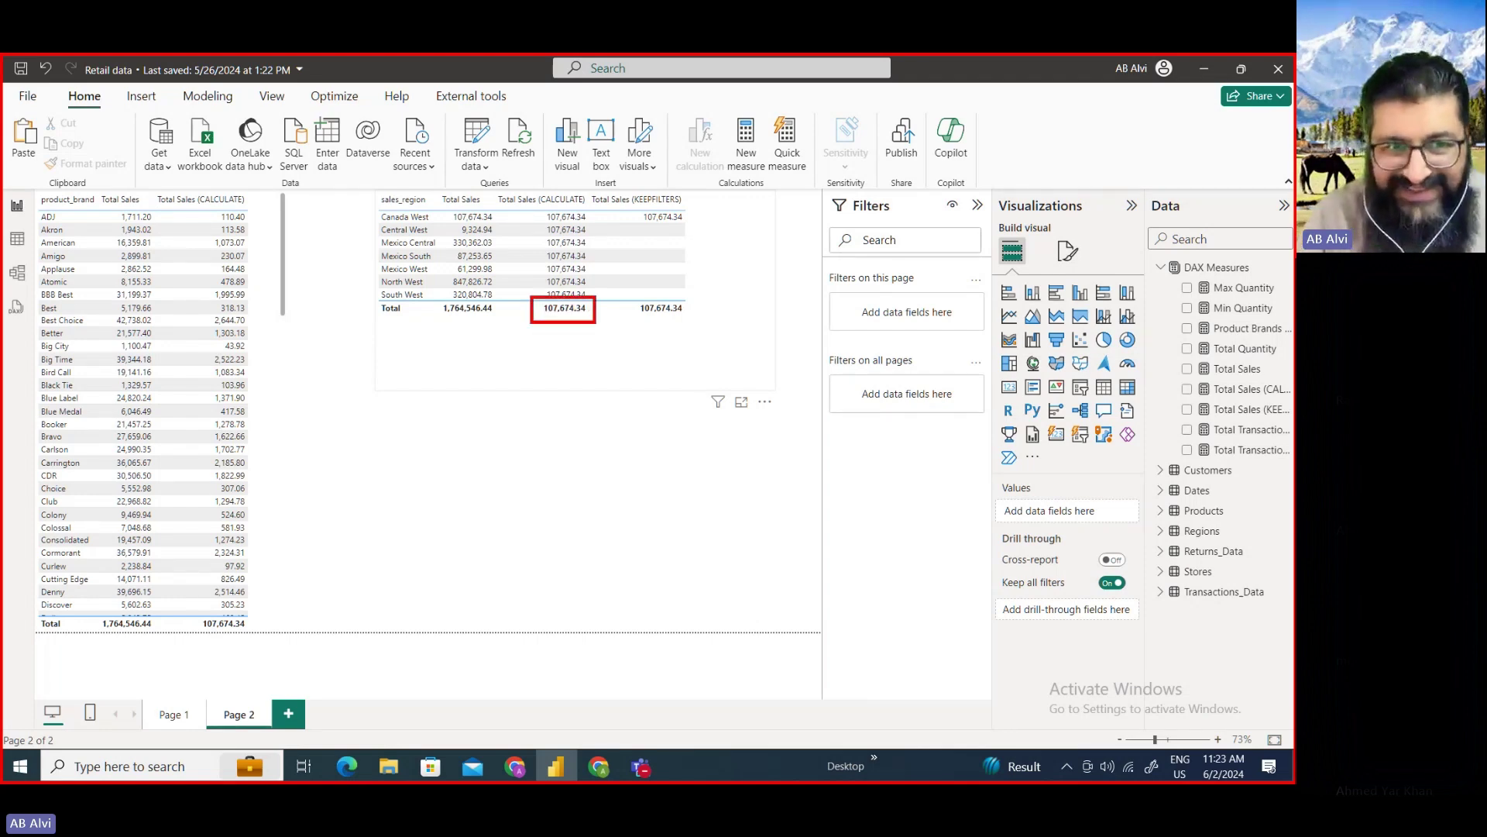
pyautogui.moveTo(385, 315); pyautogui.dragTo(424, 325)
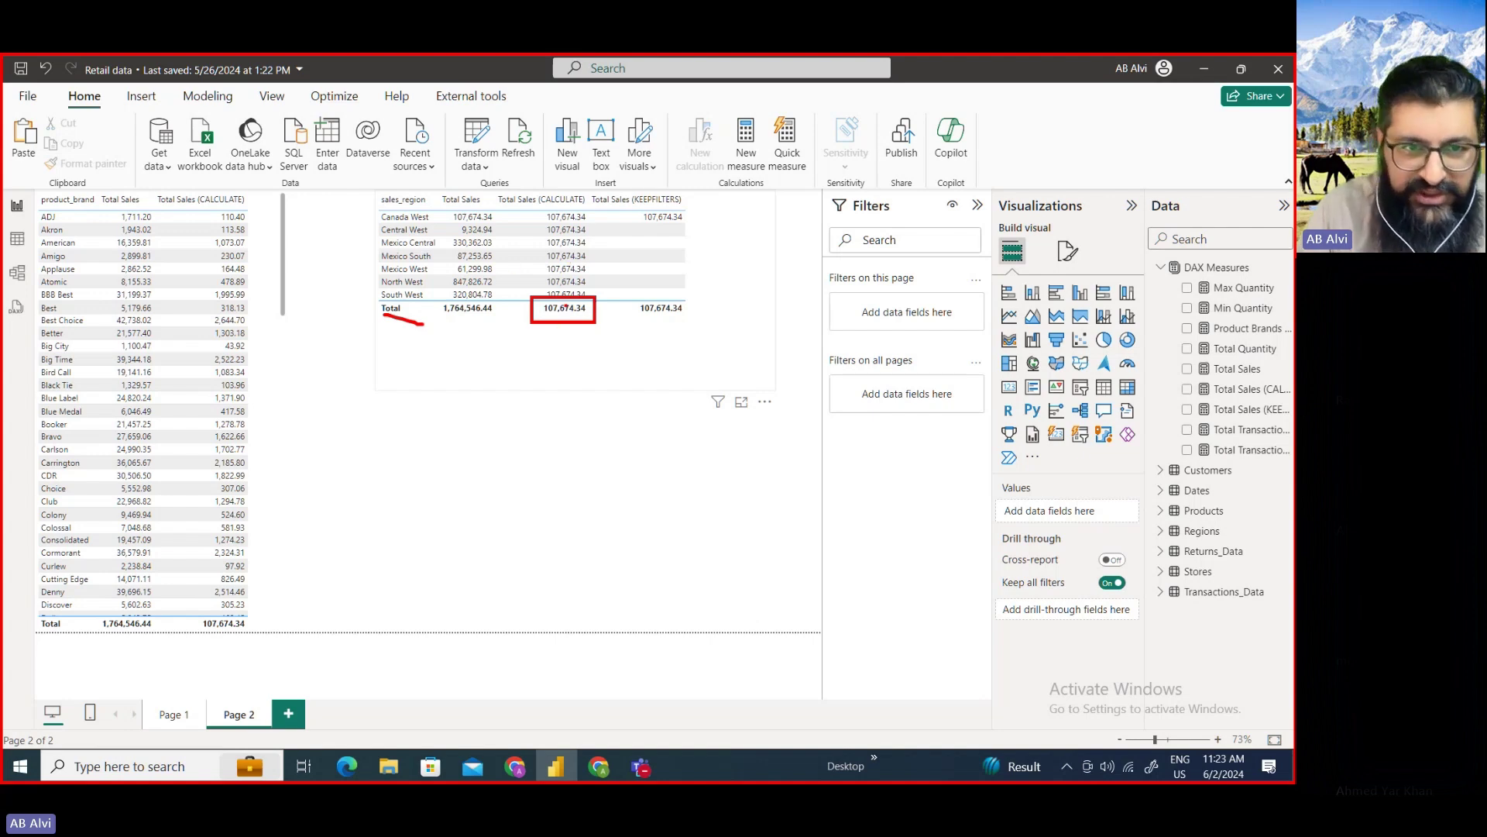
pyautogui.press('Escape')
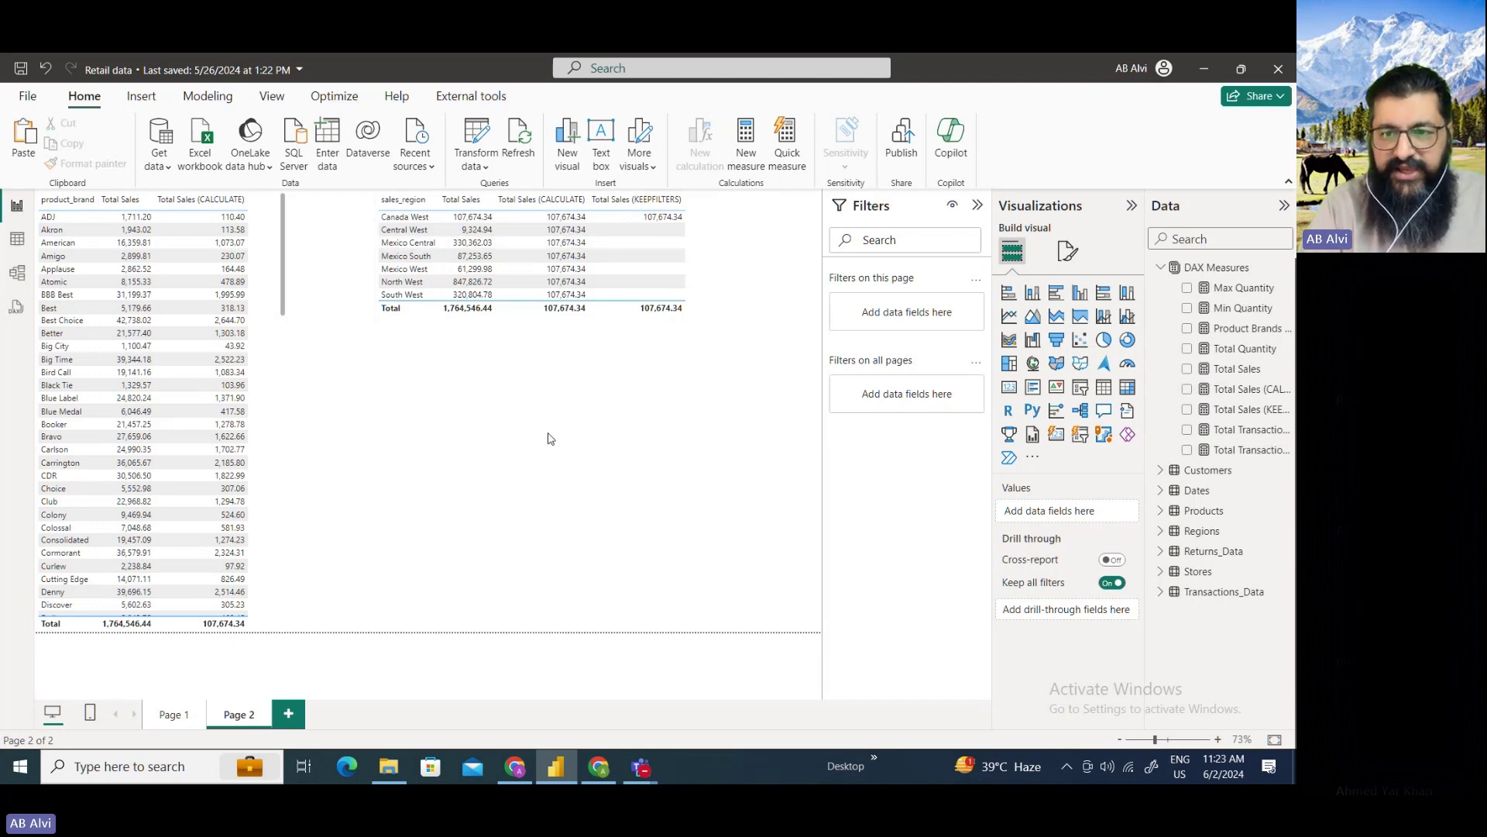
# Create a card showing Total Sales (CALCULATE) below the sales_region table, shrink it and mark its value.
pyautogui.moveTo(1253, 393); pyautogui.dragTo(648, 501)
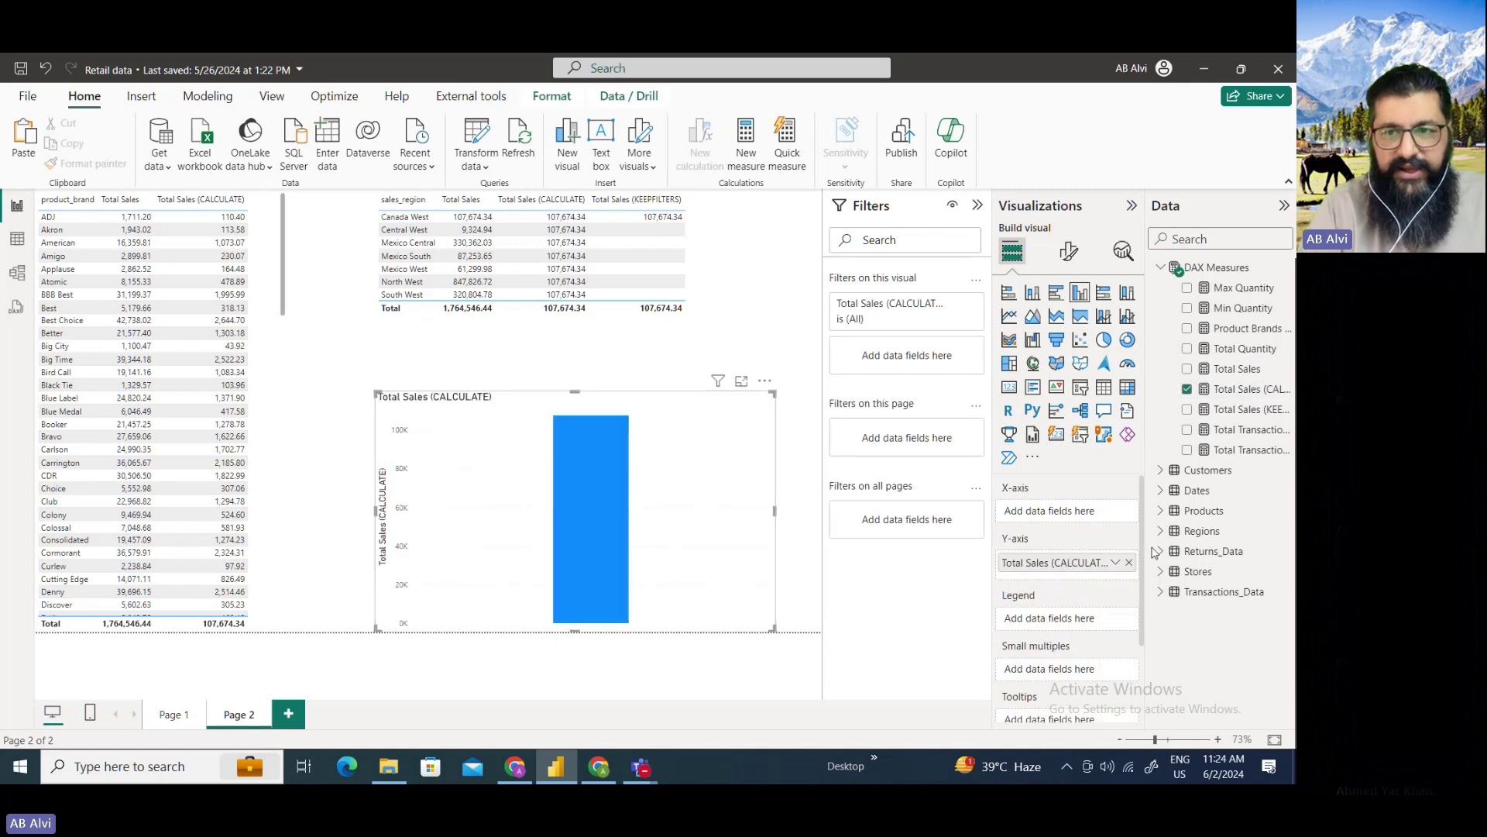
pyautogui.click(1009, 387)
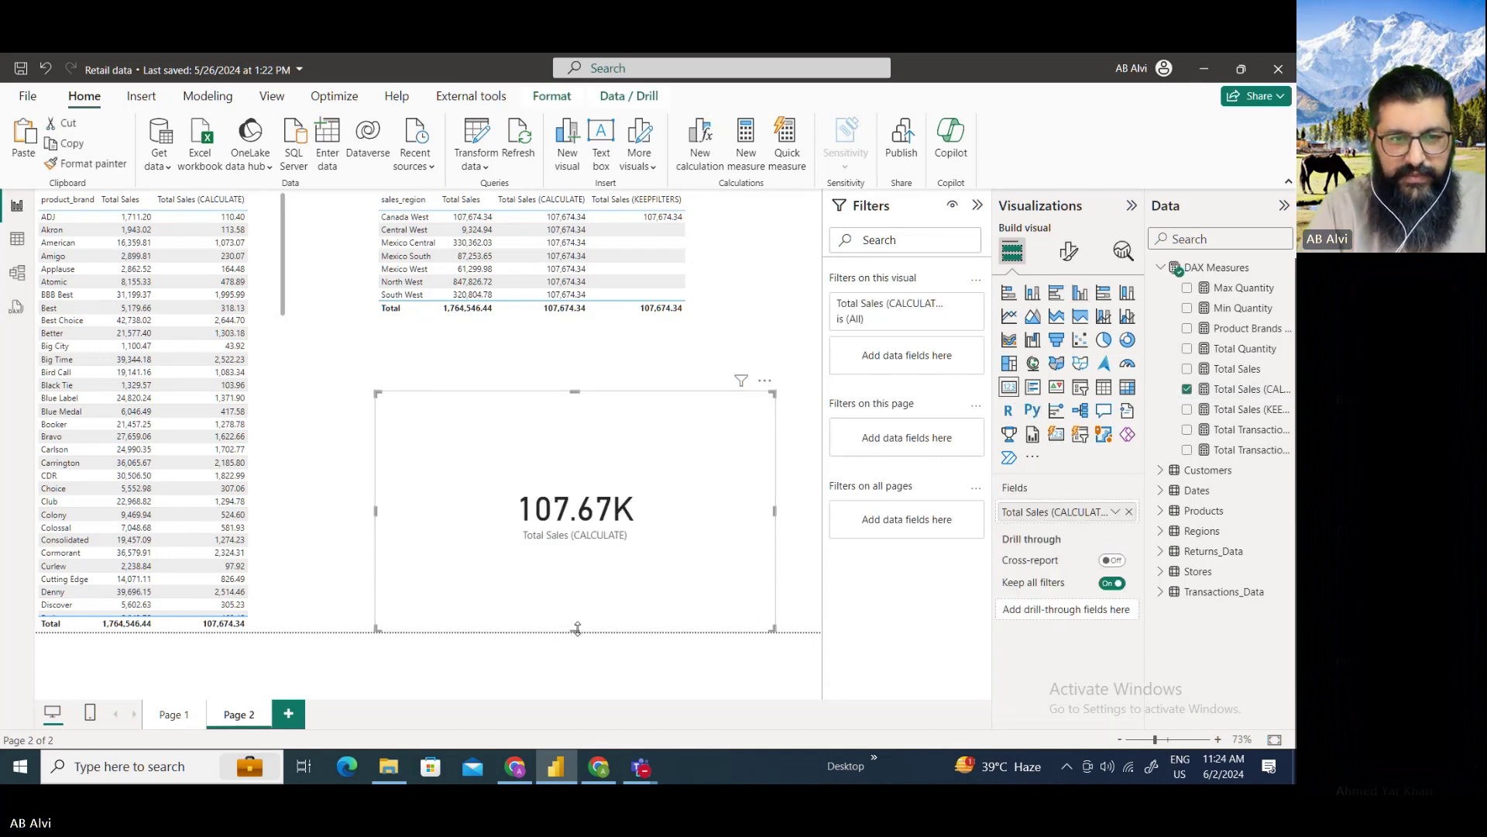
pyautogui.moveTo(577, 627); pyautogui.dragTo(577, 523)
pyautogui.moveTo(365, 458)
pyautogui.mouseDown()
pyautogui.moveTo(655, 457)
pyautogui.moveTo(593, 457)
pyautogui.moveTo(619, 413)
pyautogui.moveTo(761, 508)
pyautogui.mouseUp()
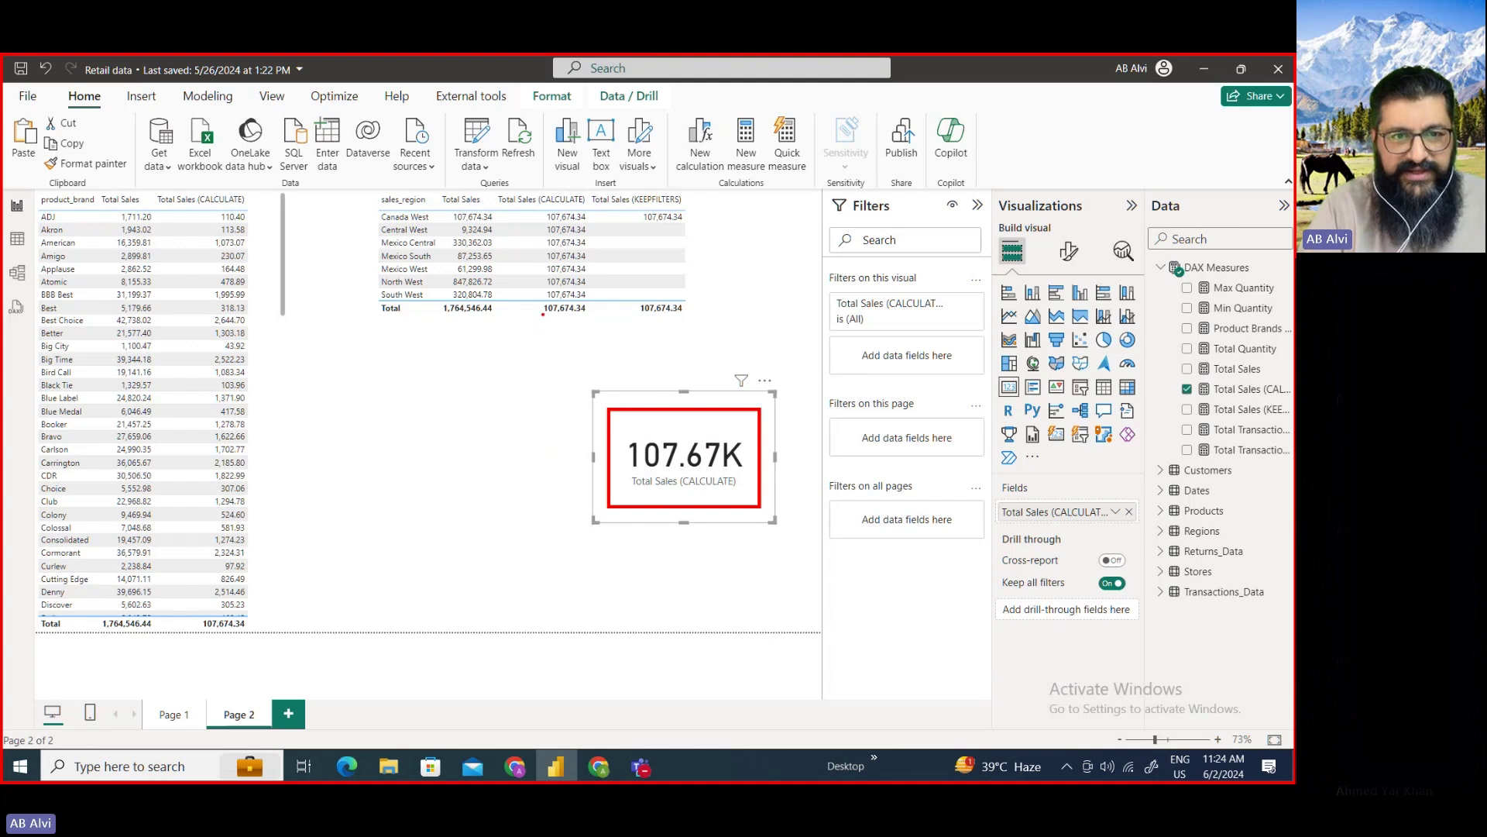
# Compare the totals of all three measures in the sales_region table with the Total Sales (CALCULATE) card, marking them and clearing the marks.
pyautogui.moveTo(541, 298); pyautogui.dragTo(600, 322)
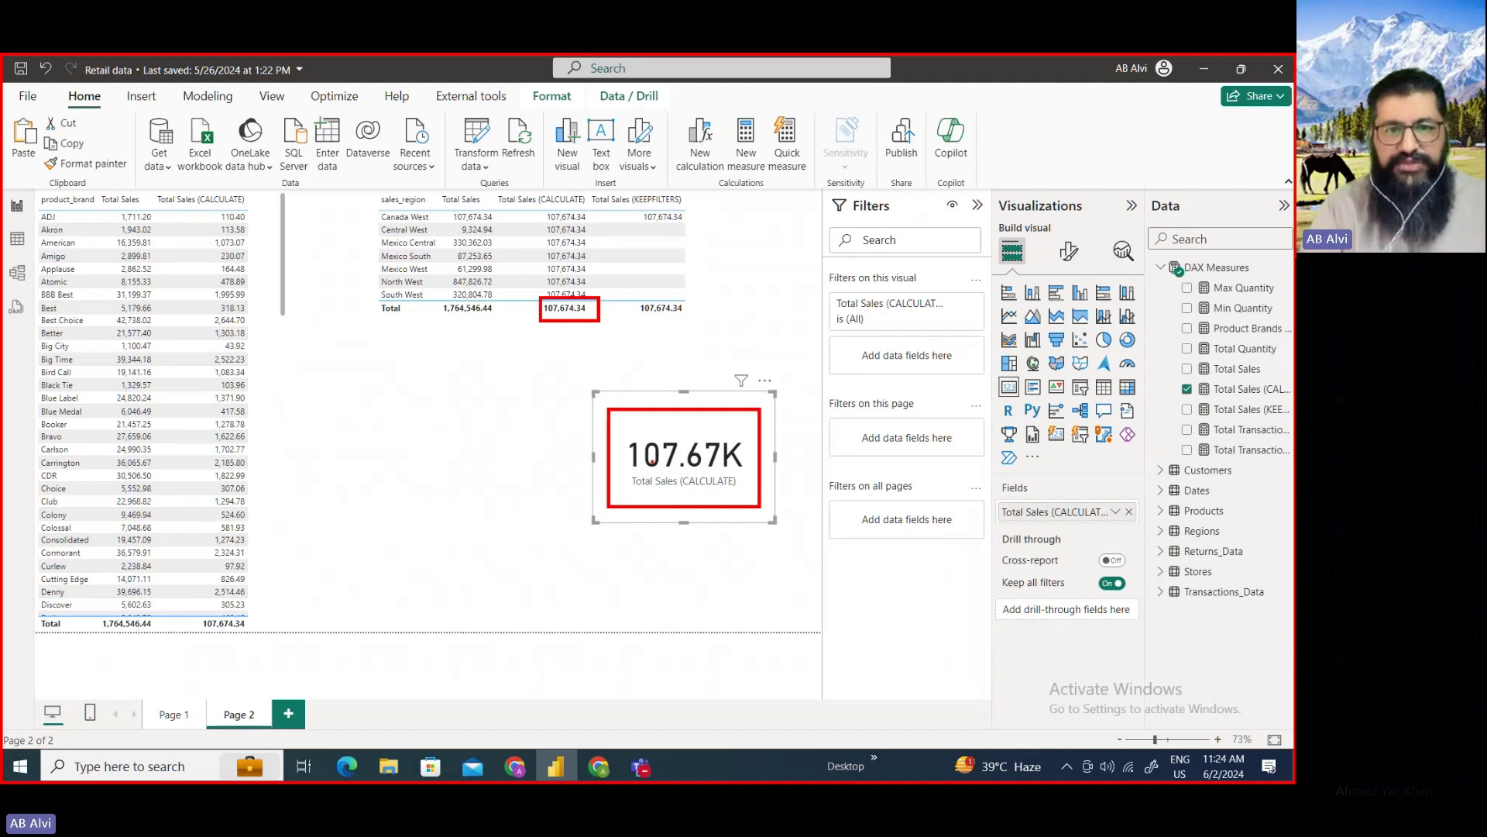
pyautogui.moveTo(444, 315); pyautogui.dragTo(488, 316)
pyautogui.moveTo(642, 315); pyautogui.dragTo(683, 315)
pyautogui.press('Escape')
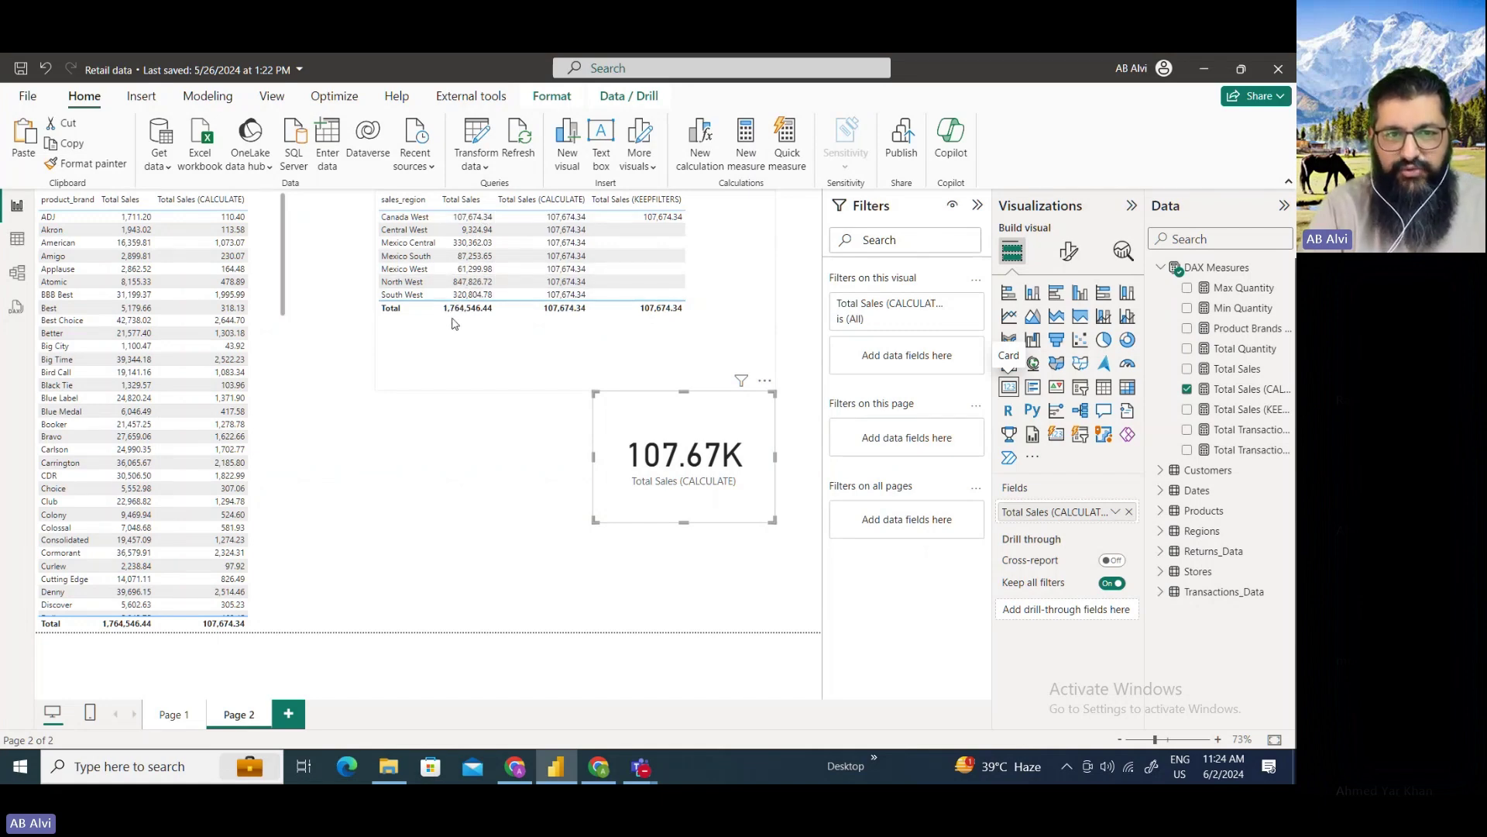
# Create a Total Sales card beside the Total Sales (CALCULATE) card, reduce its height, and mark the Total Sales total in the sales_region table.
pyautogui.moveTo(1236, 366); pyautogui.dragTo(448, 457)
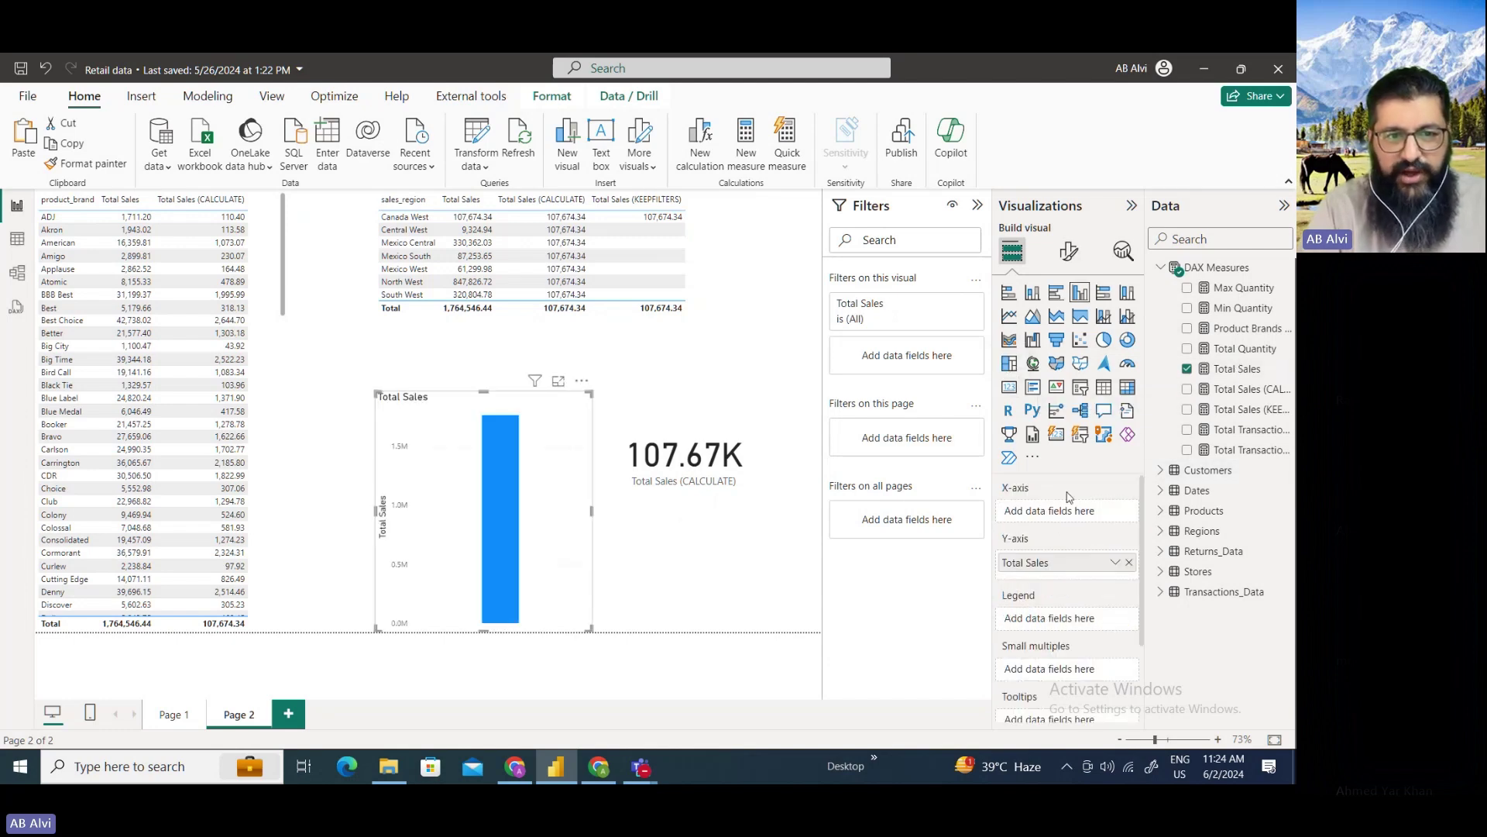
pyautogui.click(1009, 388)
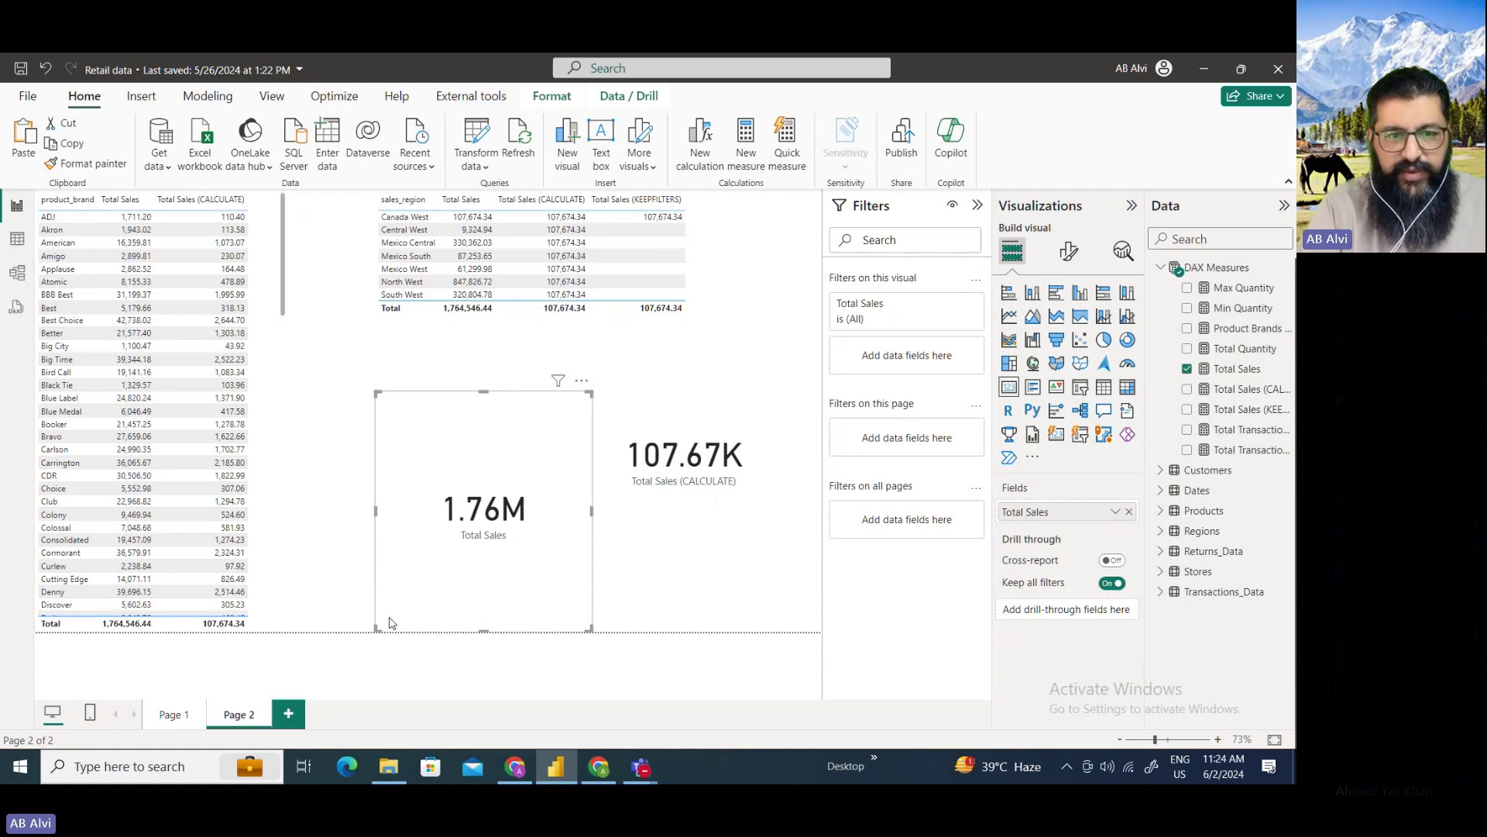
pyautogui.moveTo(485, 630); pyautogui.dragTo(484, 501)
pyautogui.moveTo(526, 452); pyautogui.dragTo(487, 453)
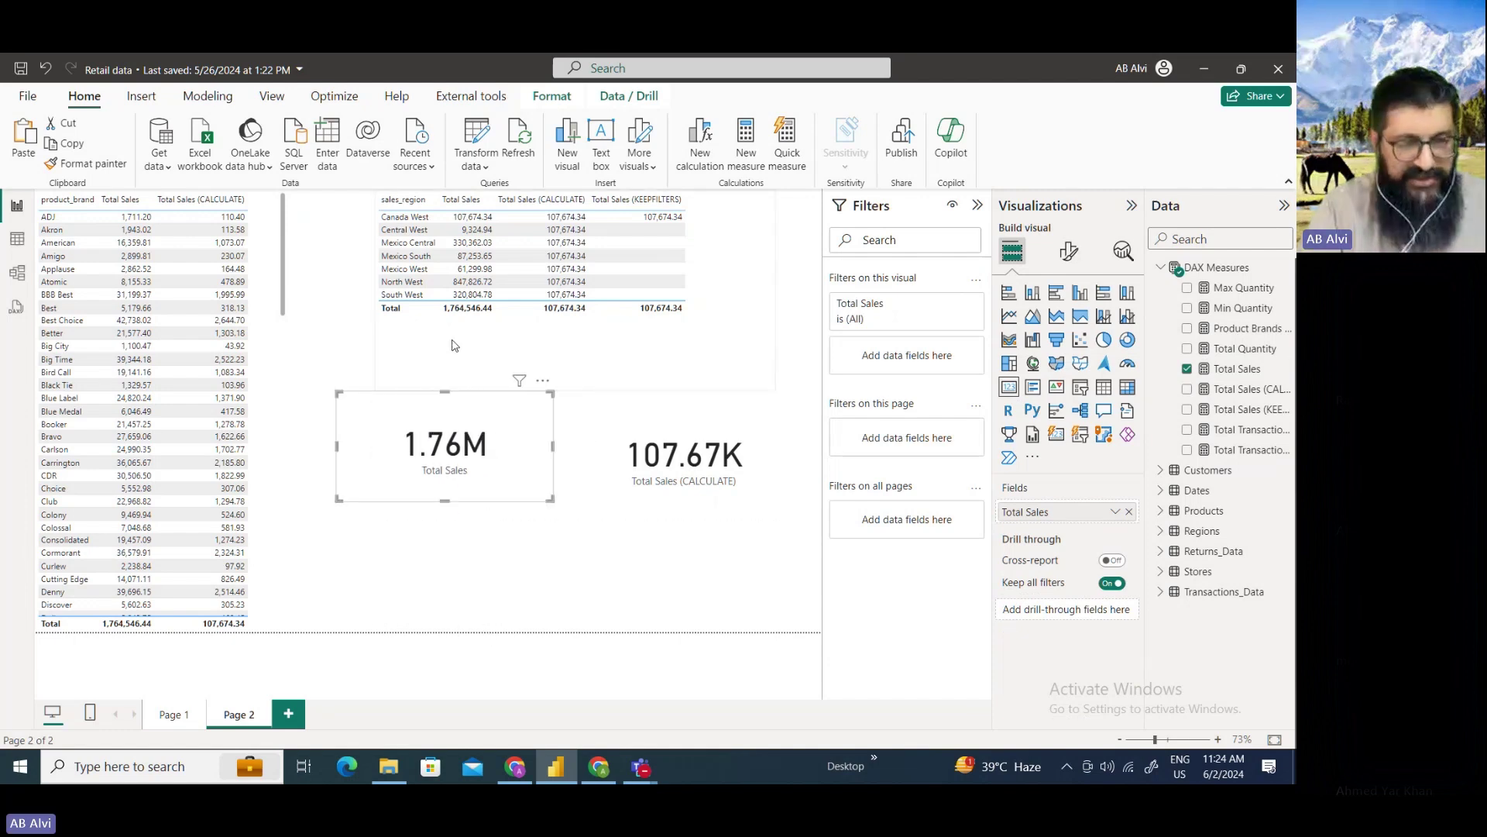
pyautogui.moveTo(435, 314); pyautogui.dragTo(500, 296)
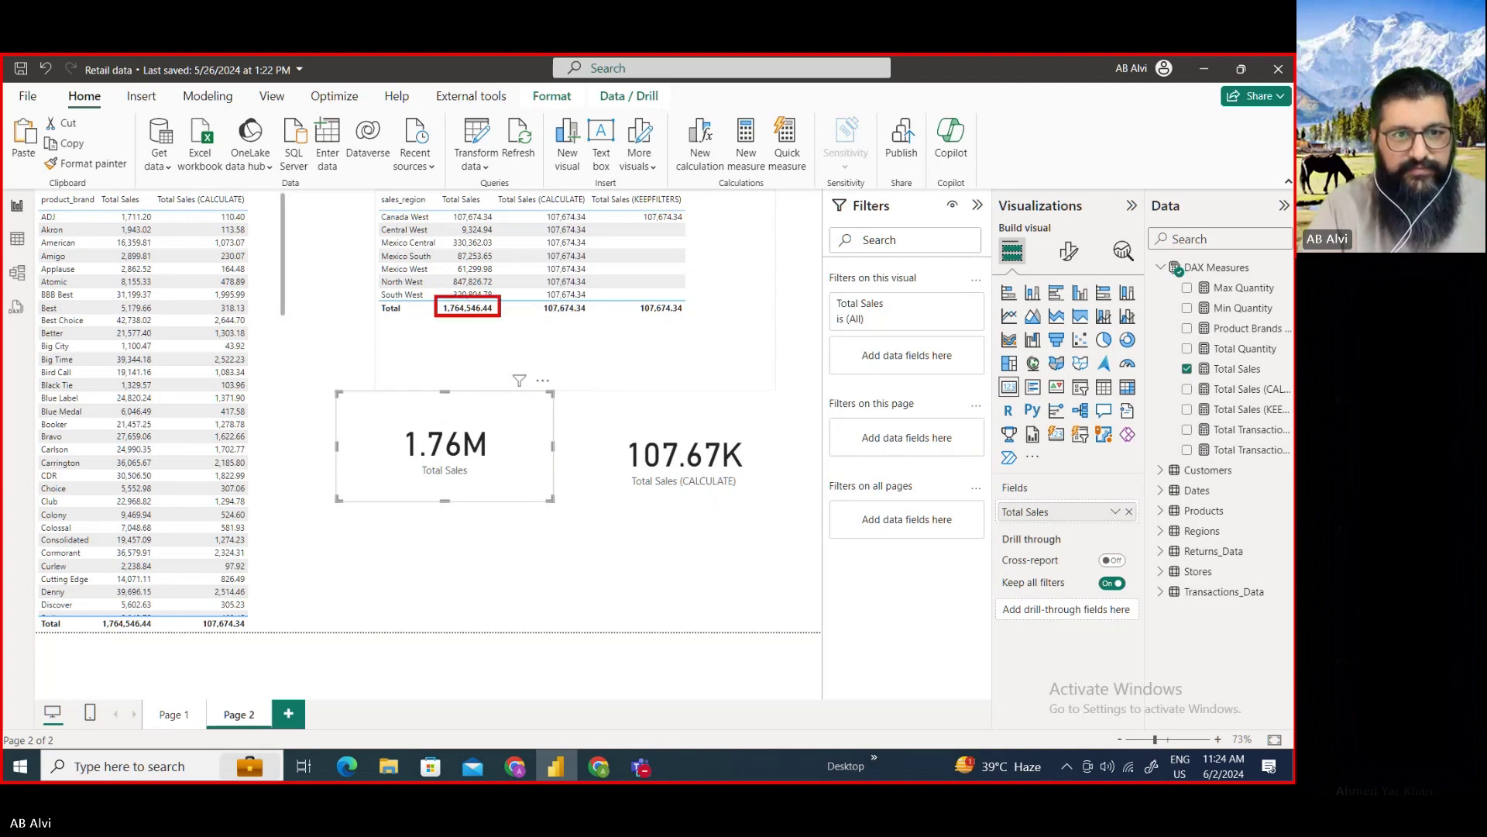